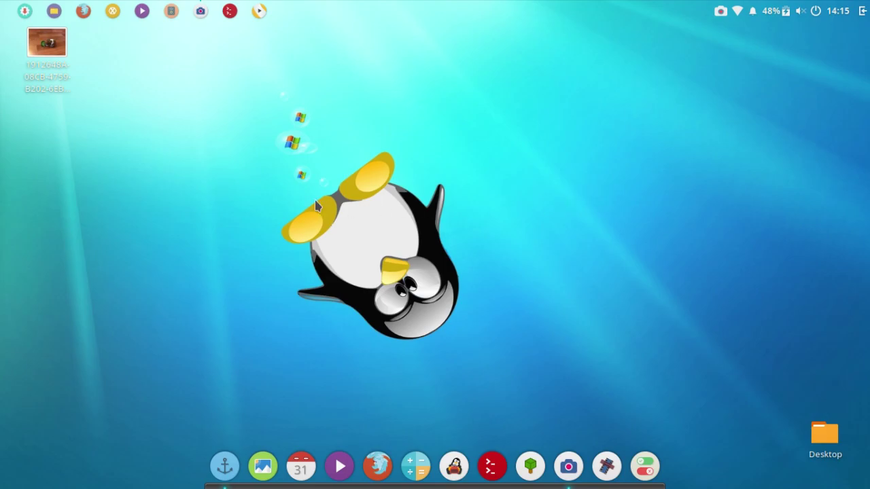
Bring up the photo file's context menu a few times, then close GIMP to reach the desktop
right_click(50, 45)
left_click(60, 30)
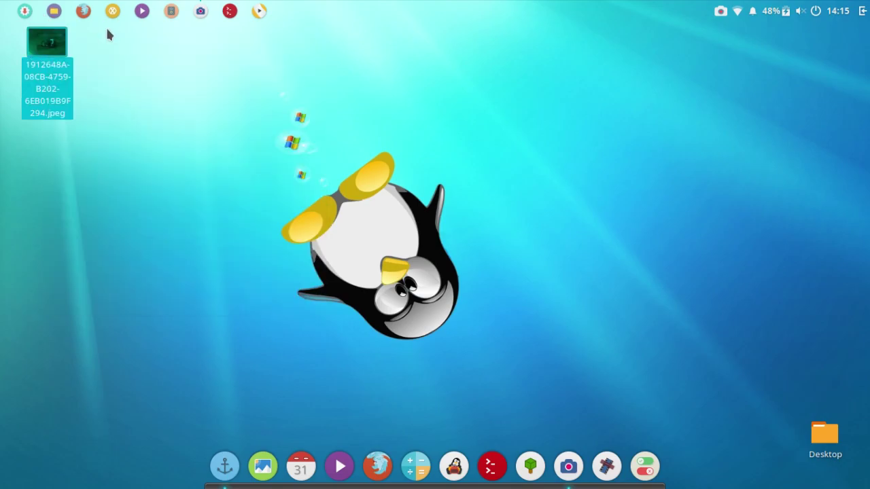
right_click(40, 61)
left_click(42, 43)
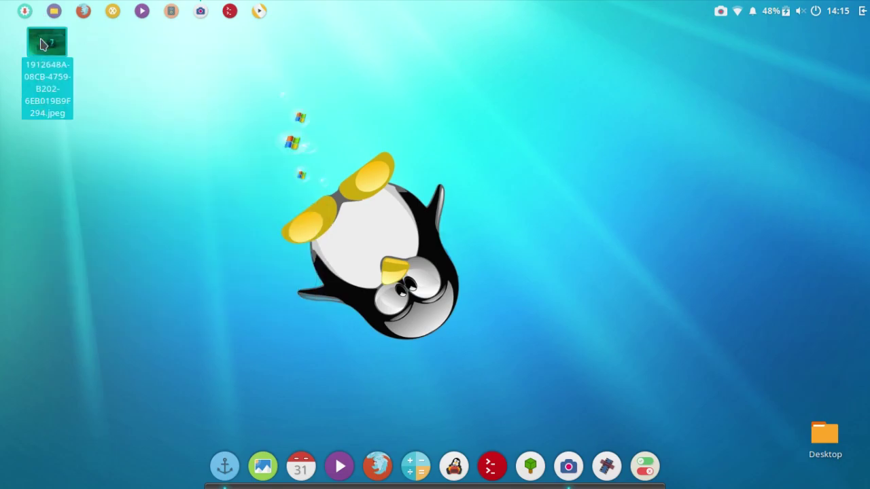
right_click(42, 51)
left_click(44, 49)
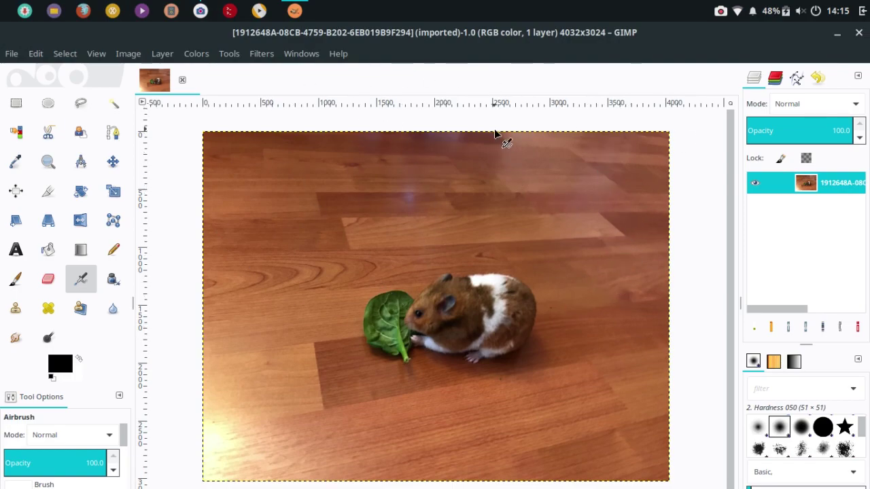
left_click(859, 32)
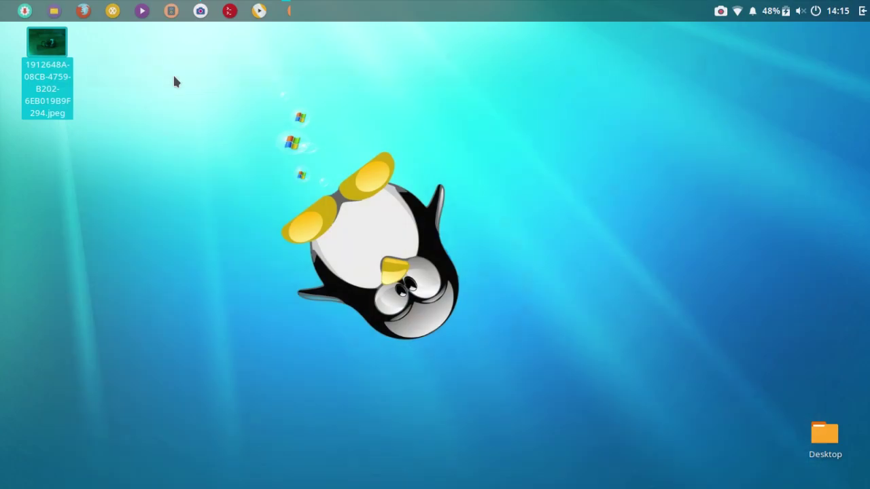
Open the hamster JPEG in Image Viewer, showing 4032 × 3024 pixels and 1.7 MB
right_click(58, 82)
left_click(110, 108)
left_click(389, 195)
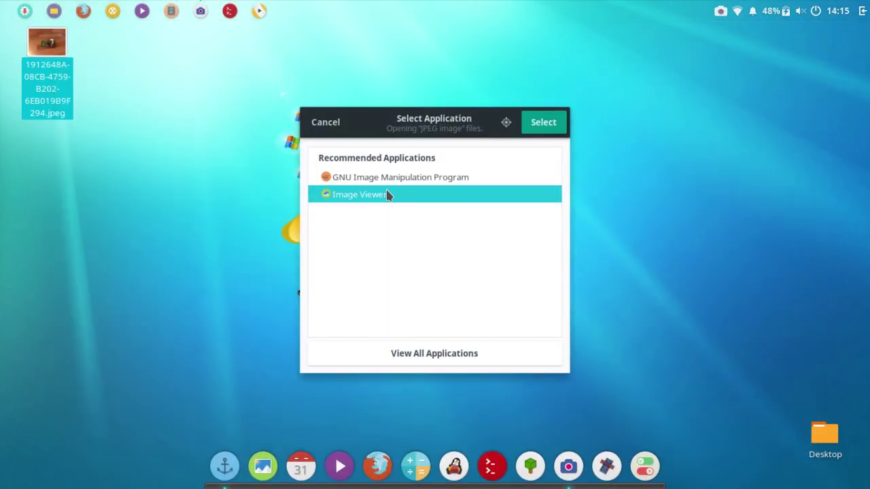
left_click(561, 123)
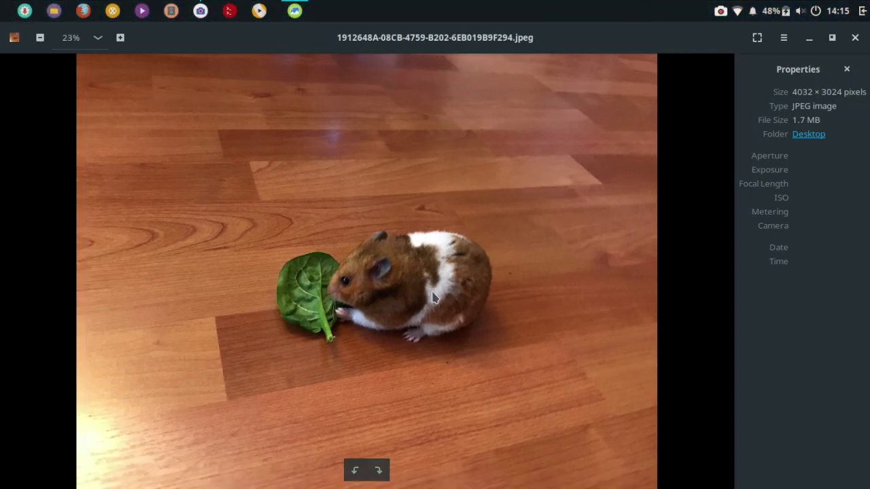
left_click(855, 38)
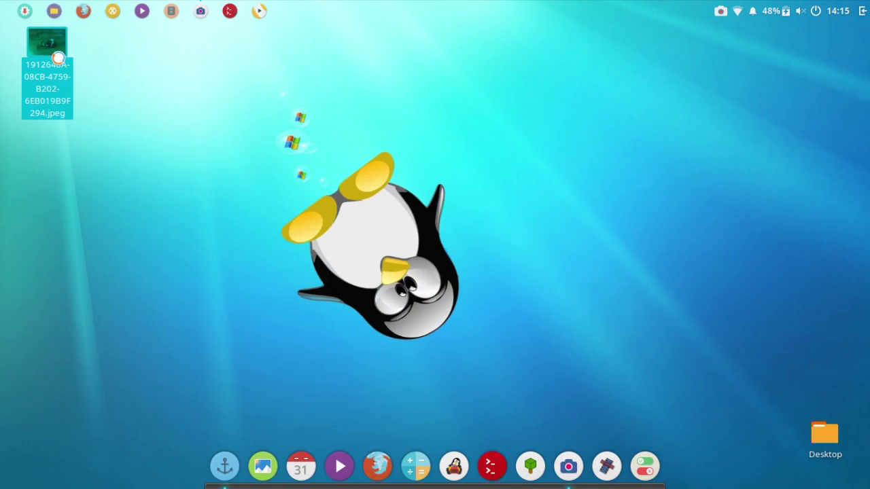
double_click(58, 58)
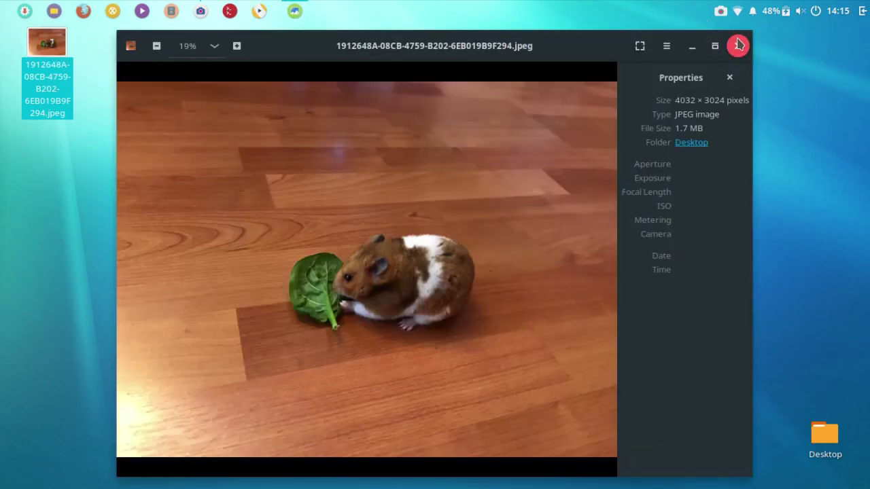
Close Image Viewer and open the hamster JPEG with GNU Image Manipulation Program instead
left_click(737, 46)
right_click(66, 65)
left_click(145, 98)
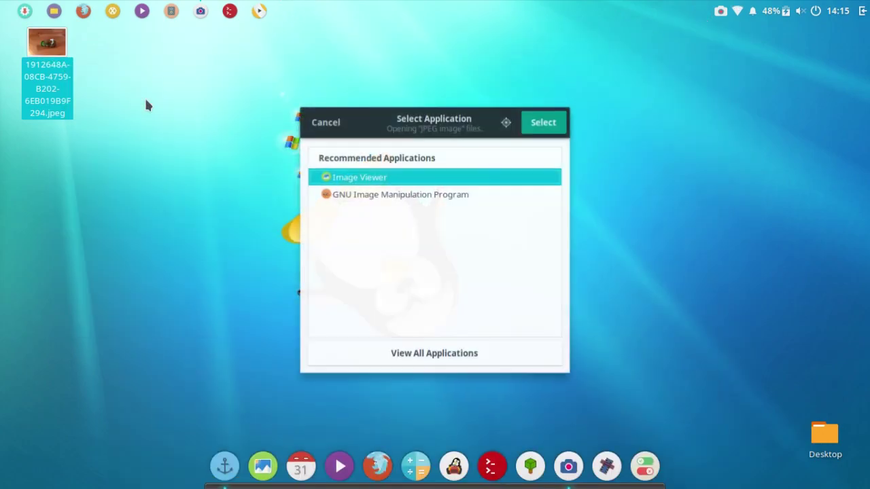
left_click(418, 196)
left_click(546, 121)
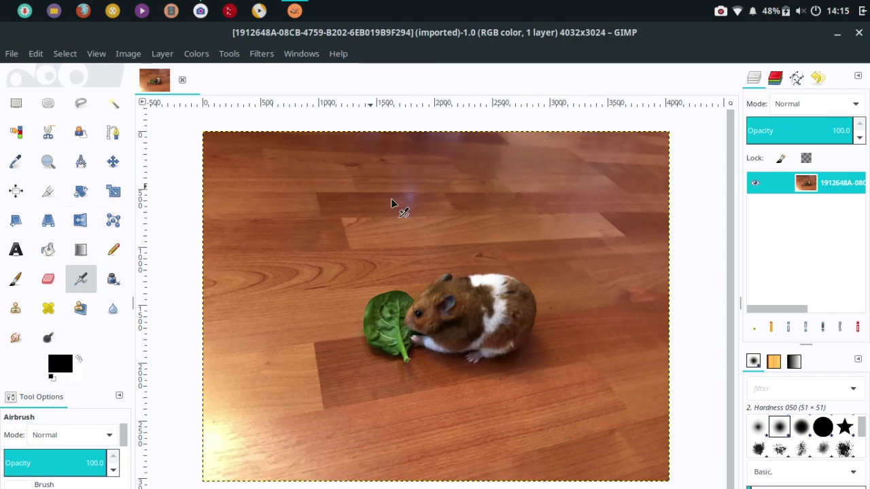
With the Text tool, place a text box left of the spinach leaf and type 'LOL So Cute'
mouse_move(416, 464)
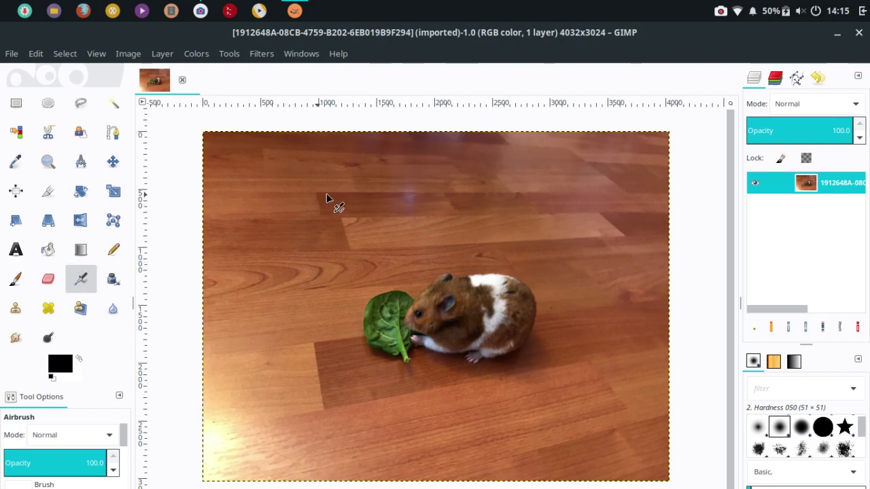
left_click(16, 249)
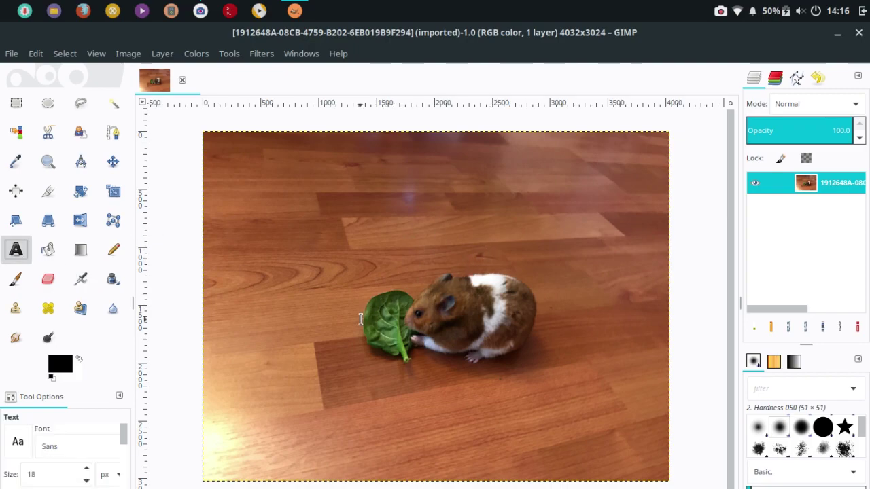
left_click(340, 310)
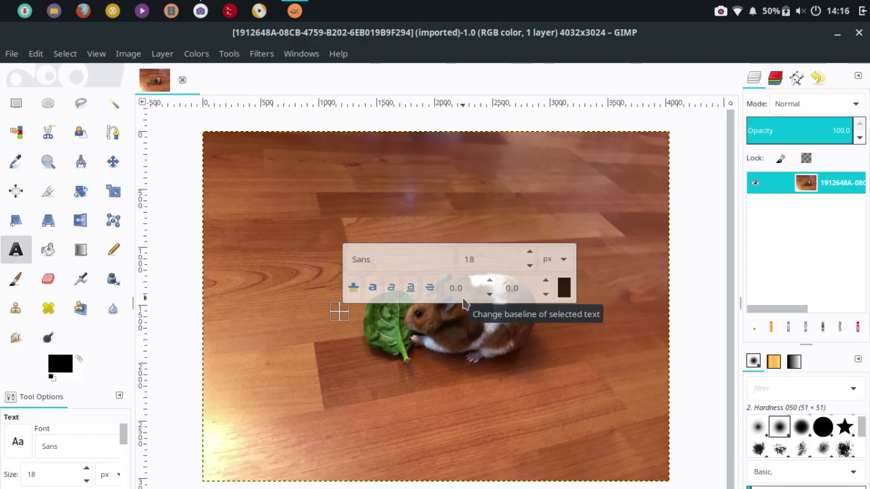
type("LOL")
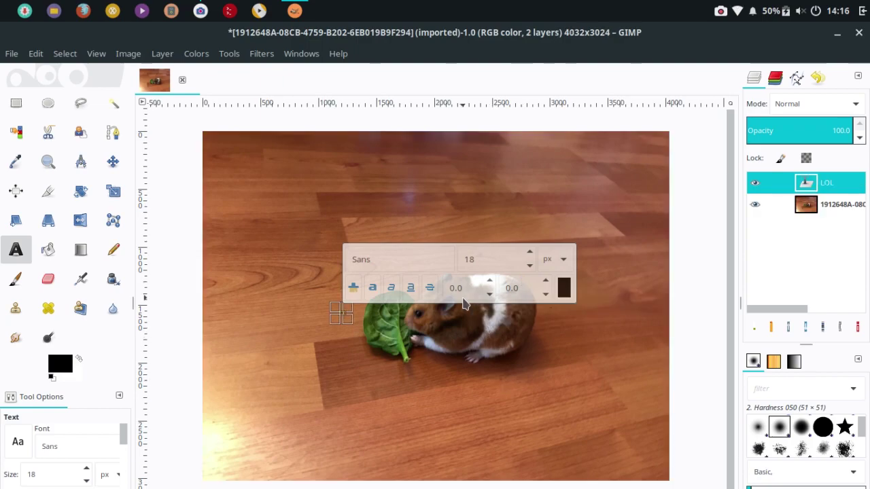
type(" So Cut")
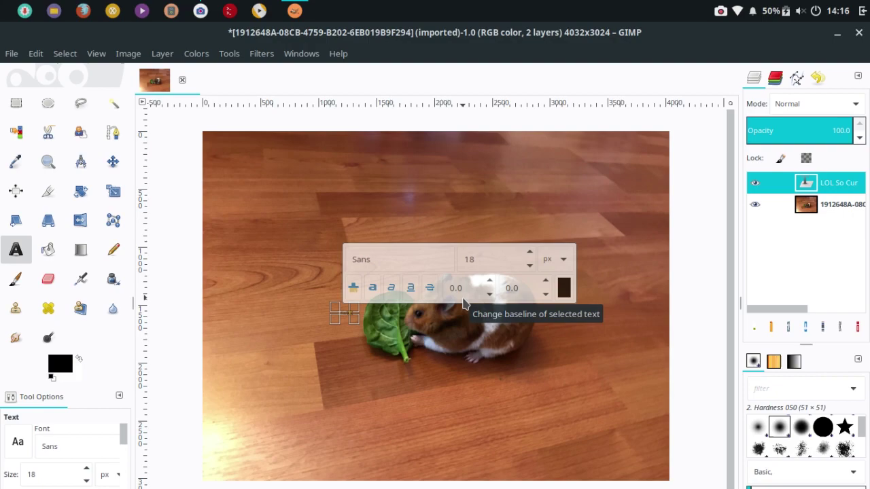
type("e!")
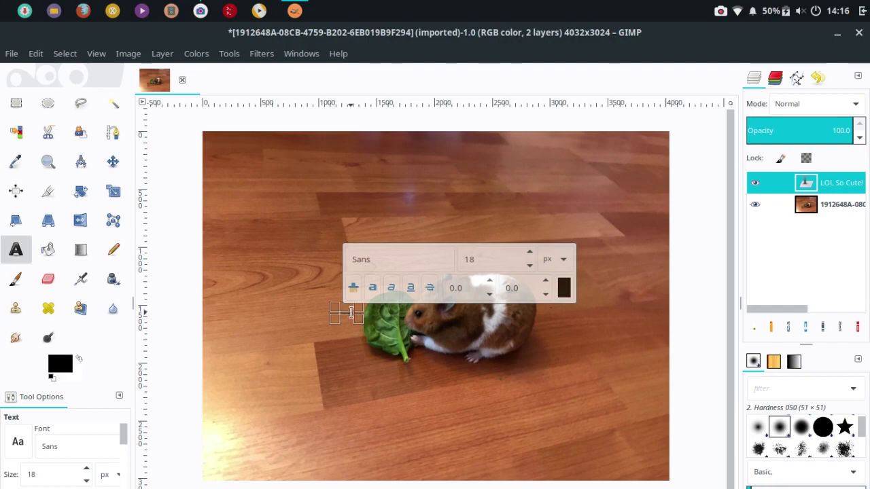
Raise the caption size to 231 px and choose DejaVu Sans Ultra-Light from the font suggestions
left_click(526, 253)
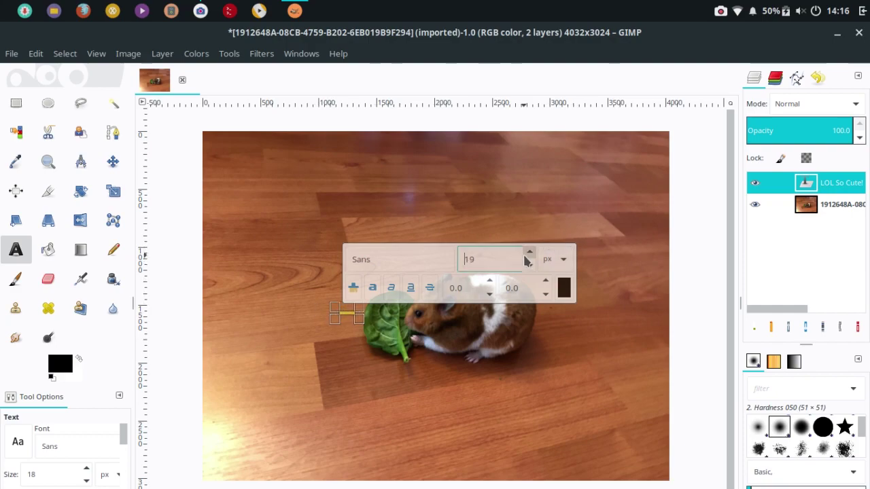
left_click_drag(526, 255, 526, 260)
left_click(385, 265)
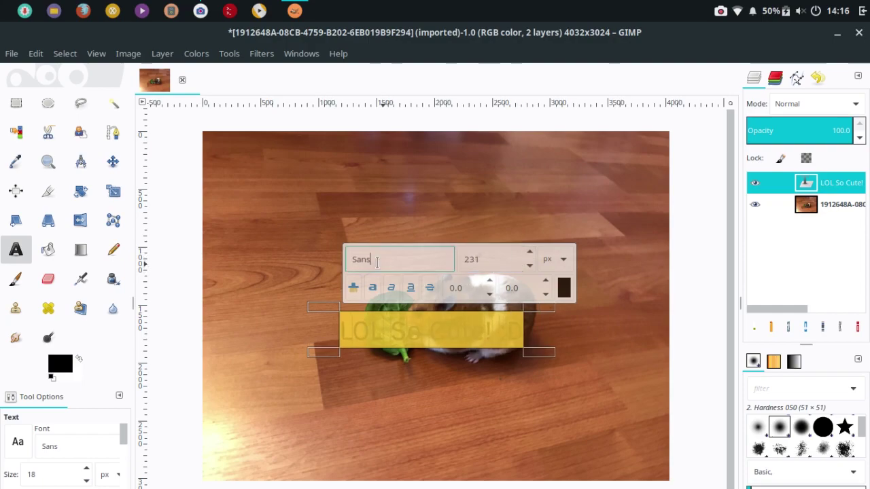
key("Down")
key("Down")
key("Down")
key("Down")
key("Down")
key("Down")
key("Down")
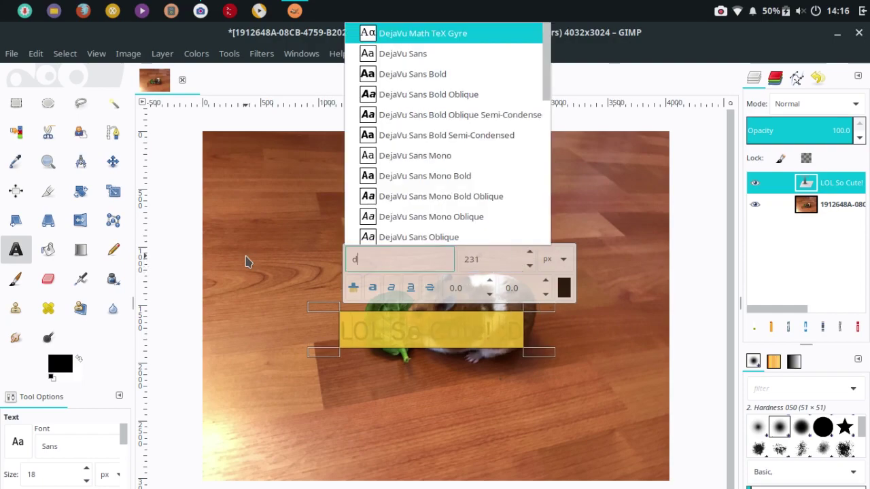
key("Up")
key("Up")
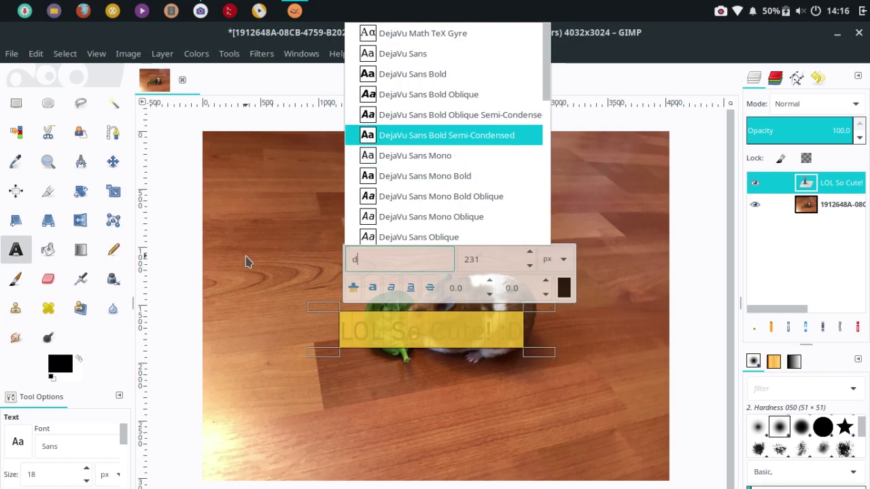
key("Down")
key("Down")
key("Down")
key("Down")
key("Down")
key("Down")
key("Down")
key("Down")
key("Down")
key("Down")
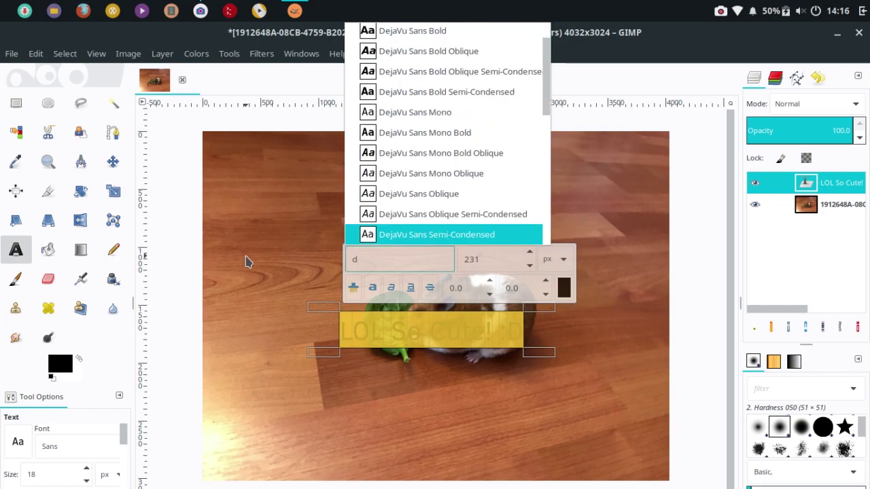
key("Up")
key("Return")
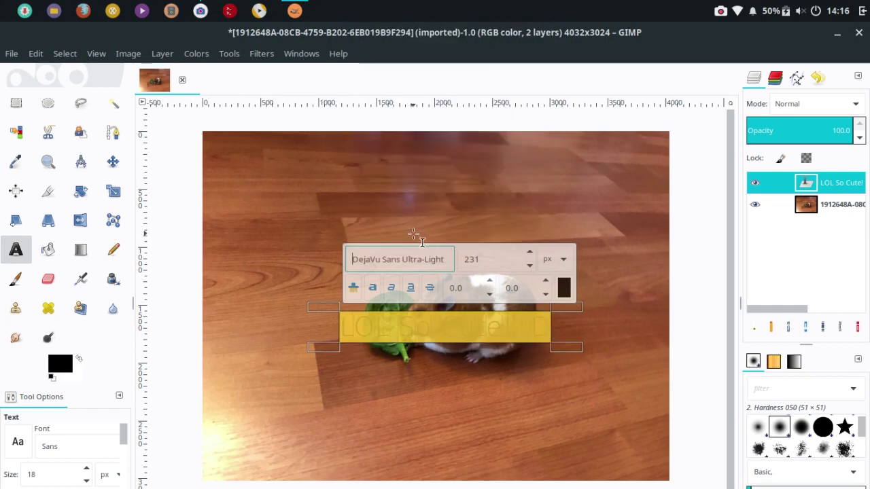
Shift the caption text colour to an orange hue and confirm it
left_click(571, 292)
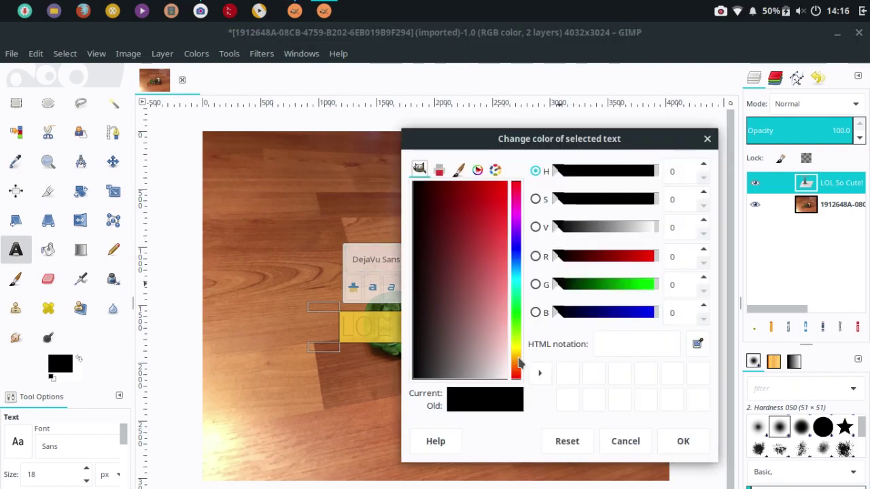
left_click_drag(519, 359, 544, 102)
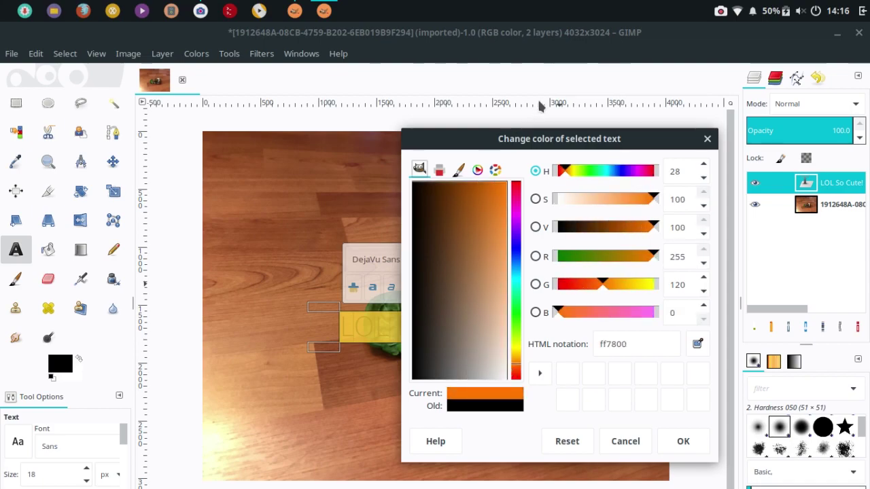
left_click(684, 441)
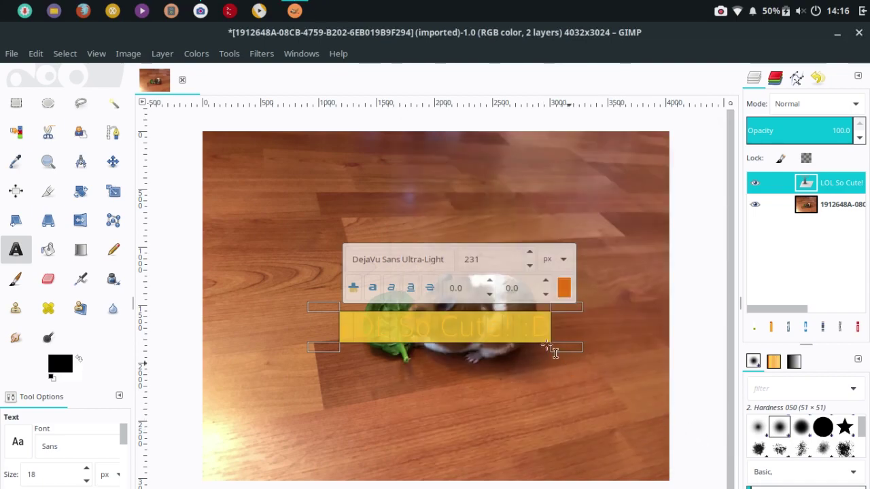
left_click(476, 364)
Select the whole 'LOL So Cute! :D' caption and recolour it to ec5200
left_click(520, 341)
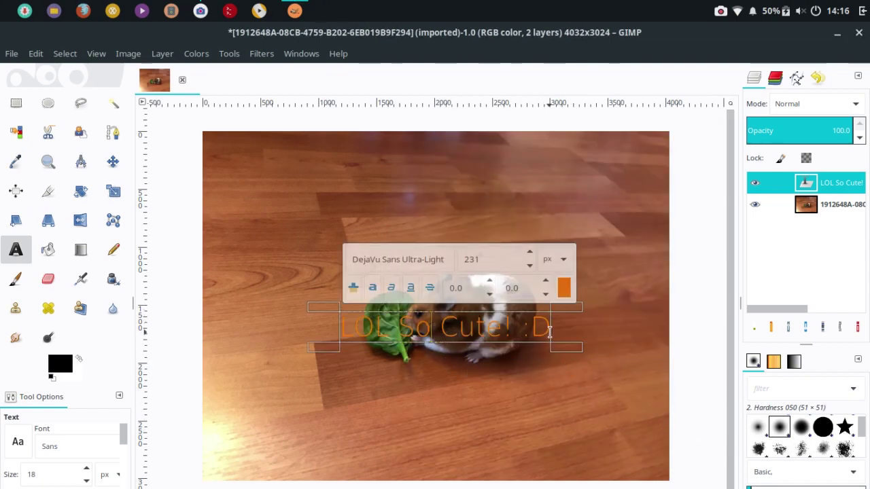
left_click_drag(549, 330, 340, 330)
left_click(564, 288)
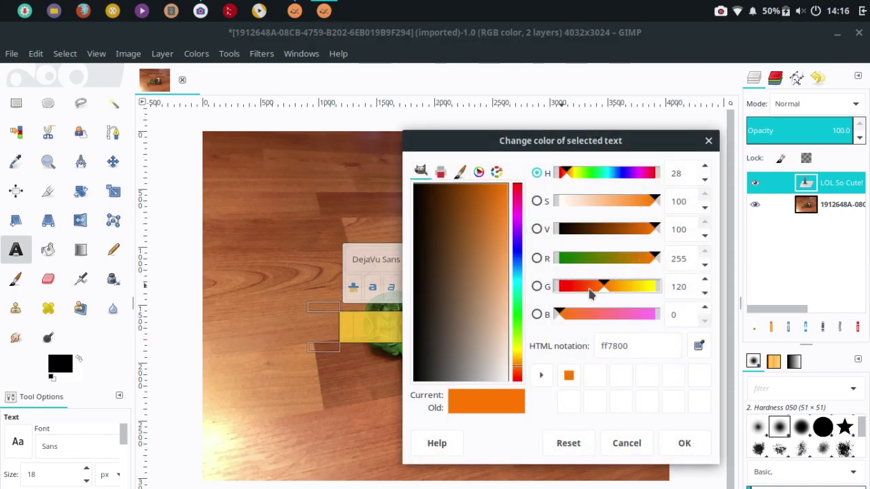
left_click_drag(590, 293, 592, 288)
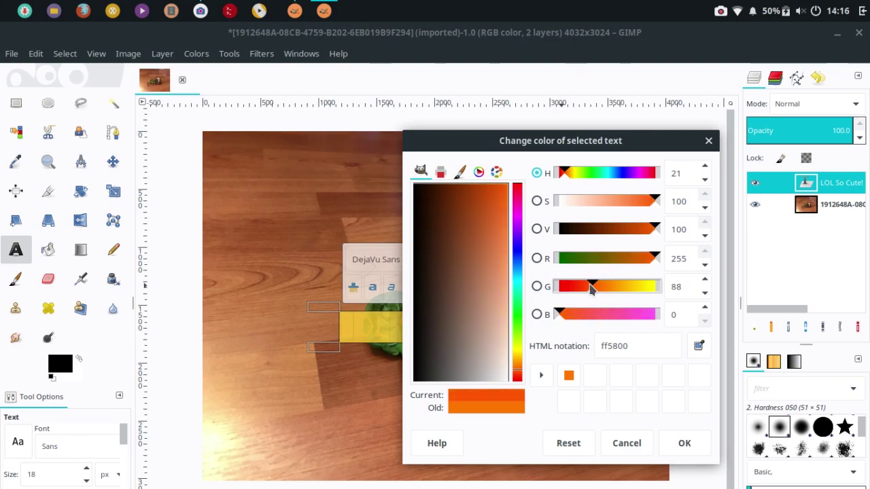
left_click(648, 229)
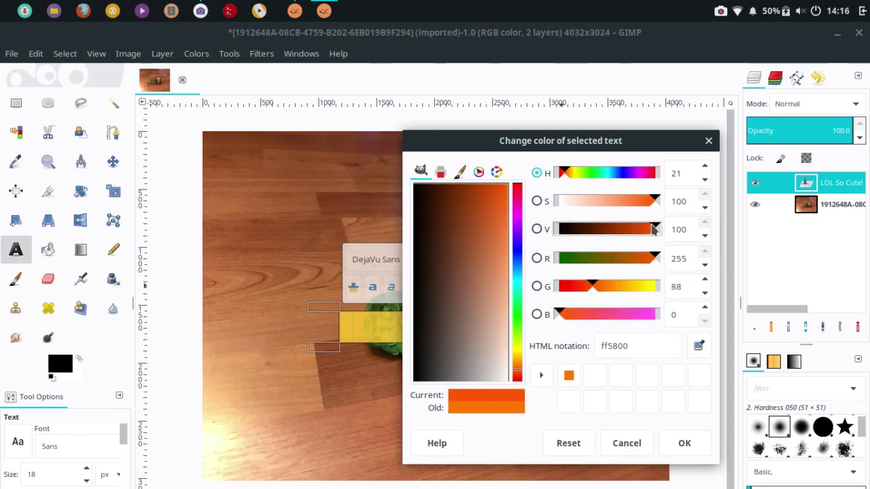
left_click(687, 447)
Commit the orange caption by clicking off it, then pick the Move and Align tools
left_click(373, 372)
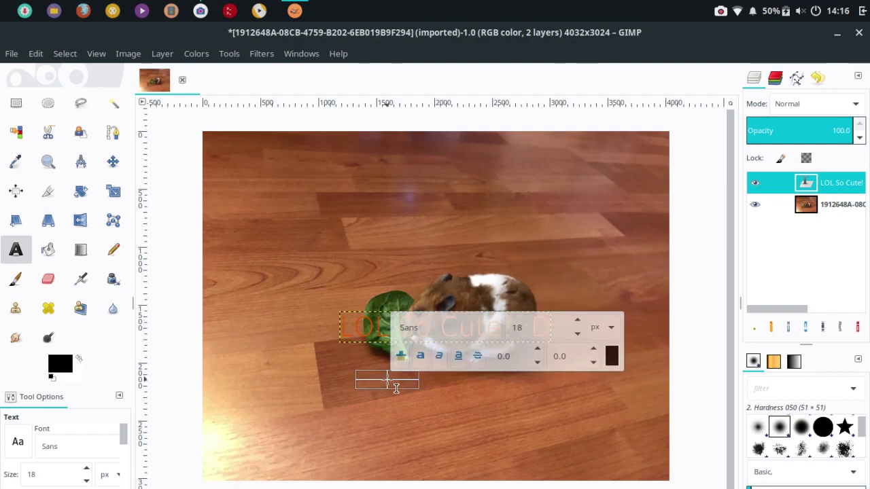
left_click(380, 206)
left_click(308, 261)
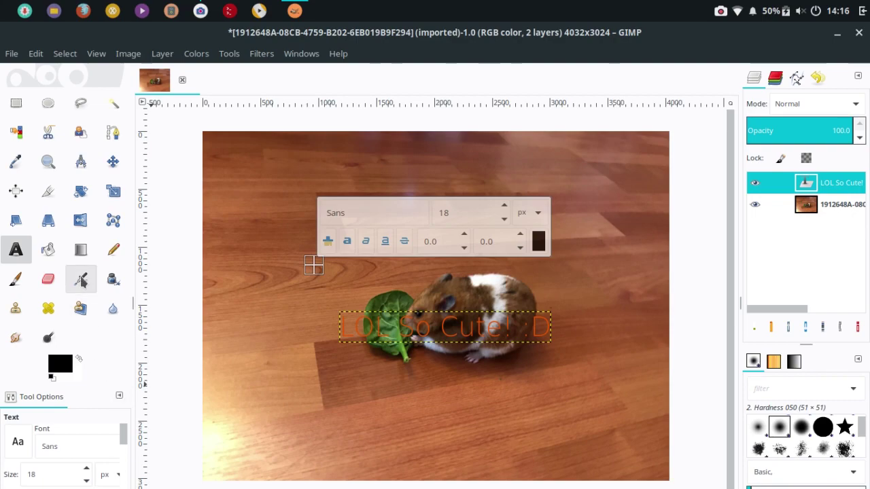
key("m")
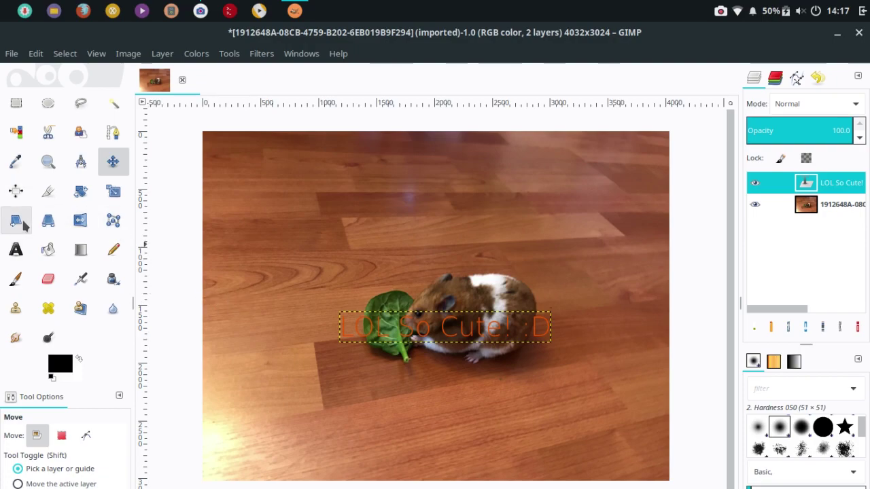
left_click(17, 190)
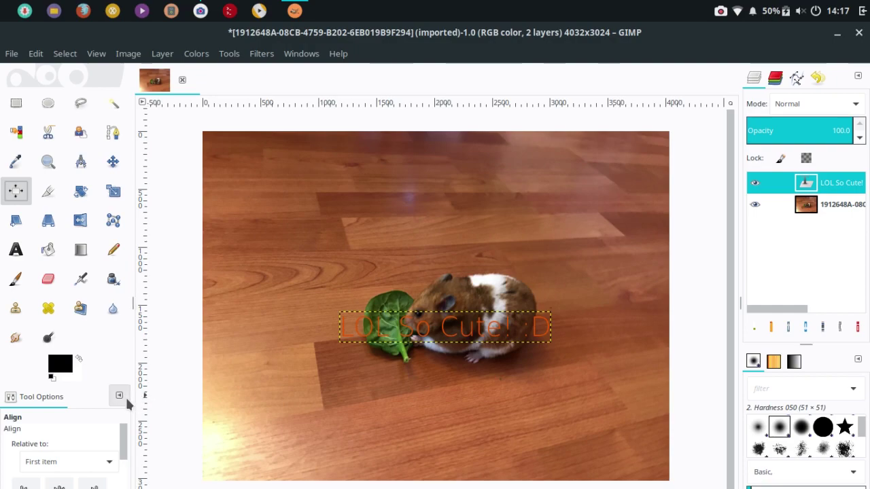
Select the text layer with the Align tool and centre it vertically and horizontally on the image
left_click_drag(133, 395, 213, 384)
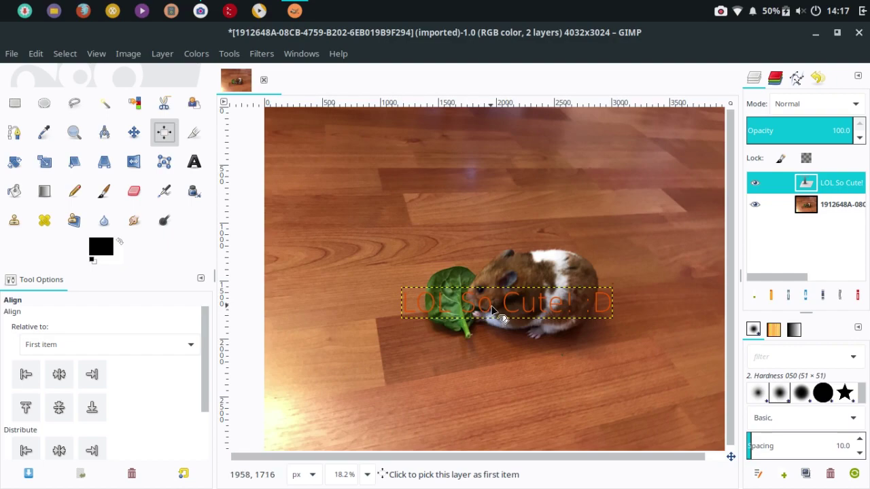
left_click(574, 291)
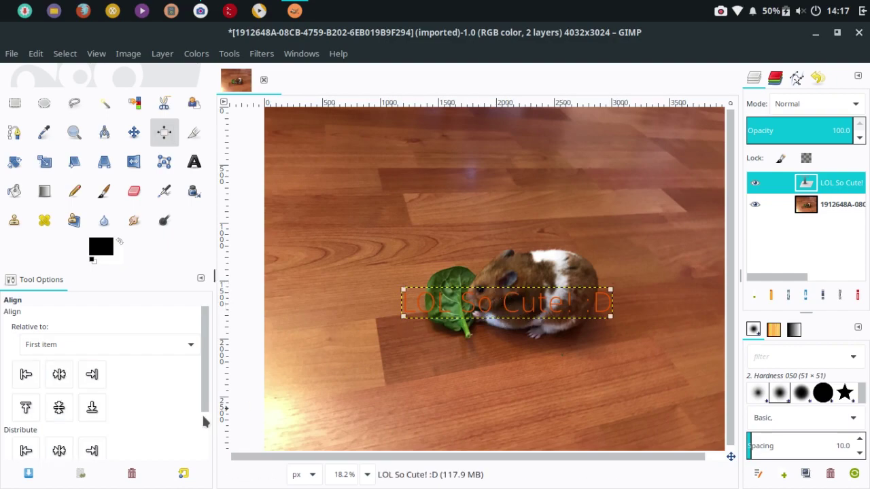
left_click(59, 407)
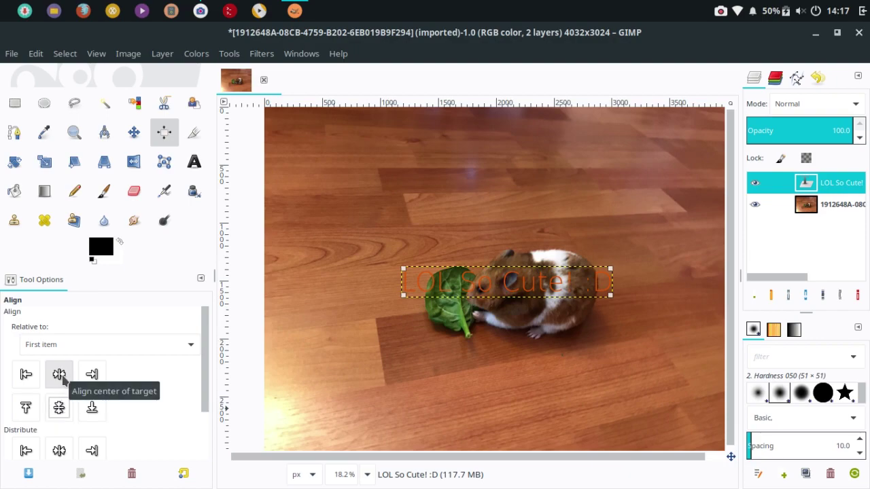
left_click(59, 376)
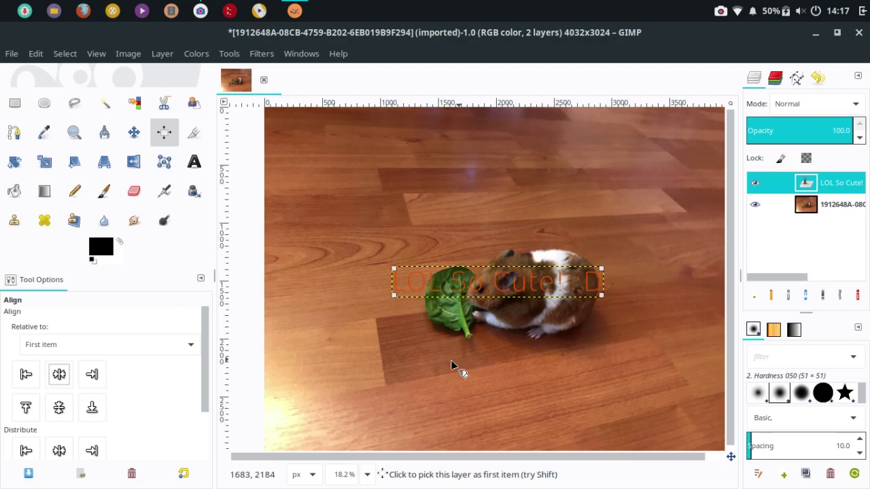
left_click_drag(217, 318, 110, 319)
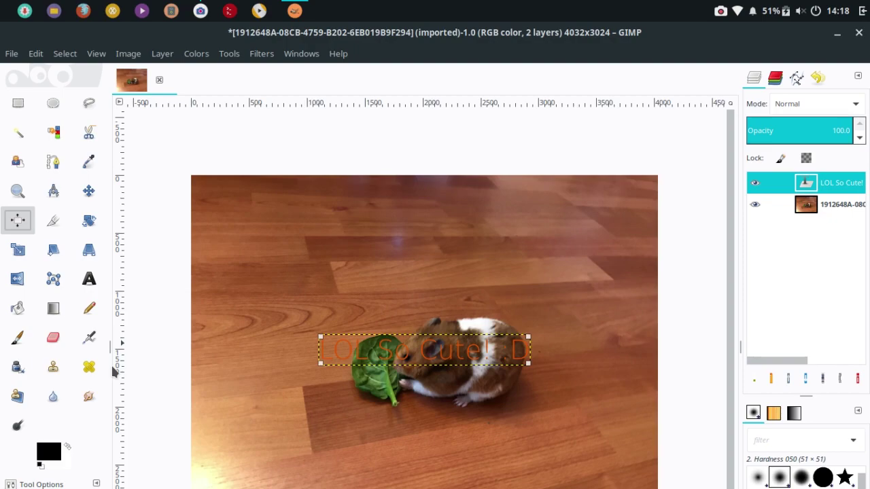
Move the text layer up to the photo's top edge using the Scale tool
left_click_drag(109, 369, 208, 361)
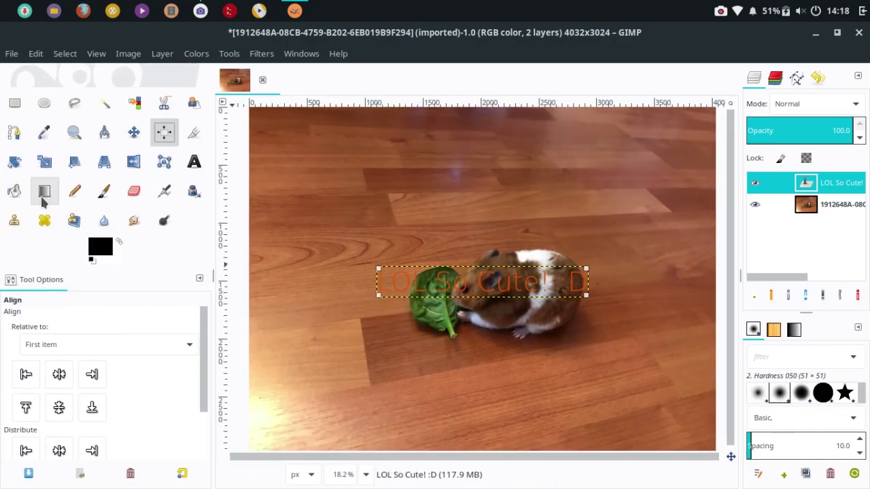
left_click(194, 161)
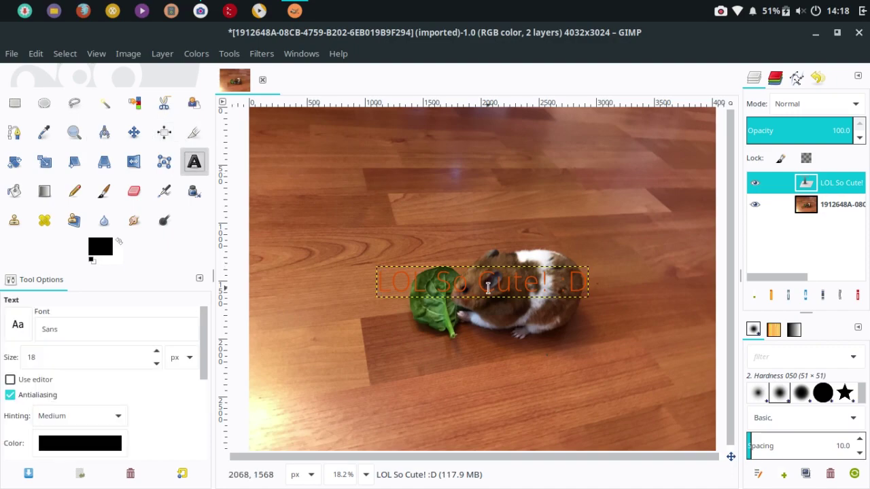
left_click(529, 289)
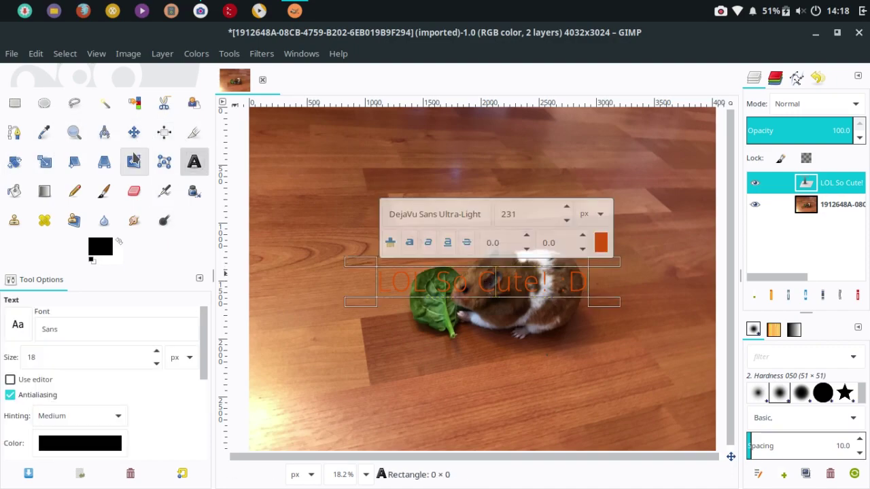
left_click(44, 161)
left_click(509, 279)
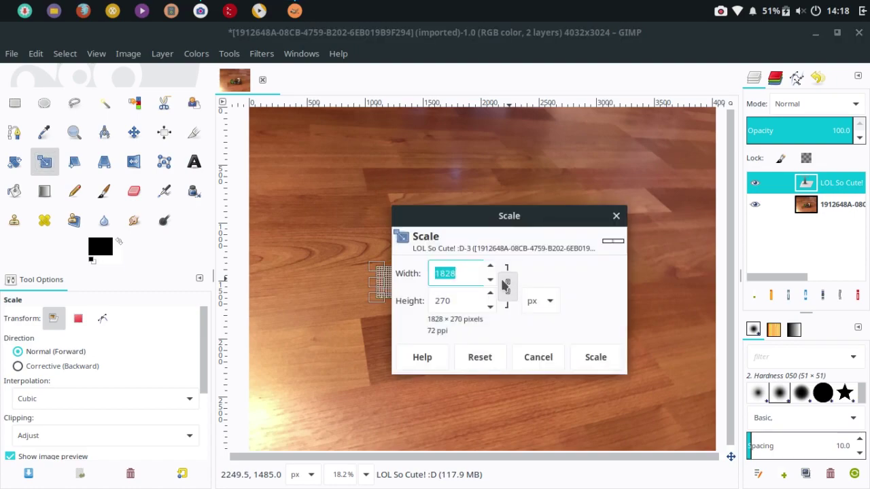
left_click_drag(501, 223, 458, 425)
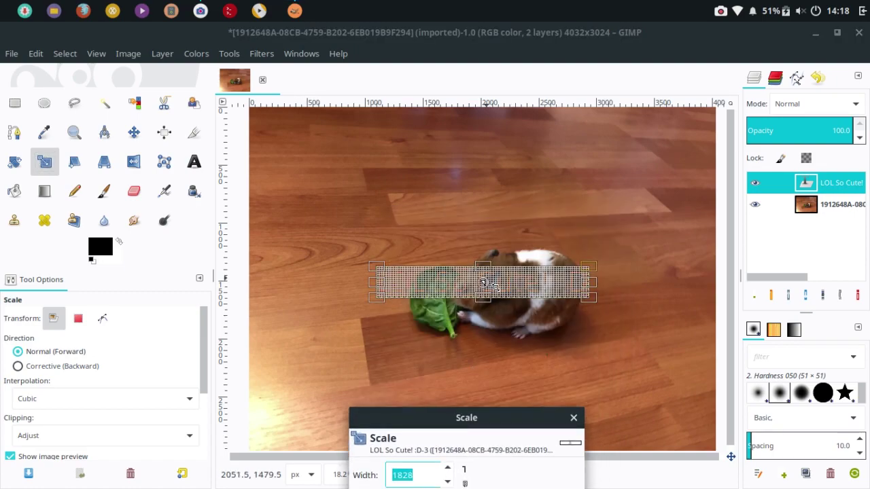
left_click_drag(483, 284, 480, 125)
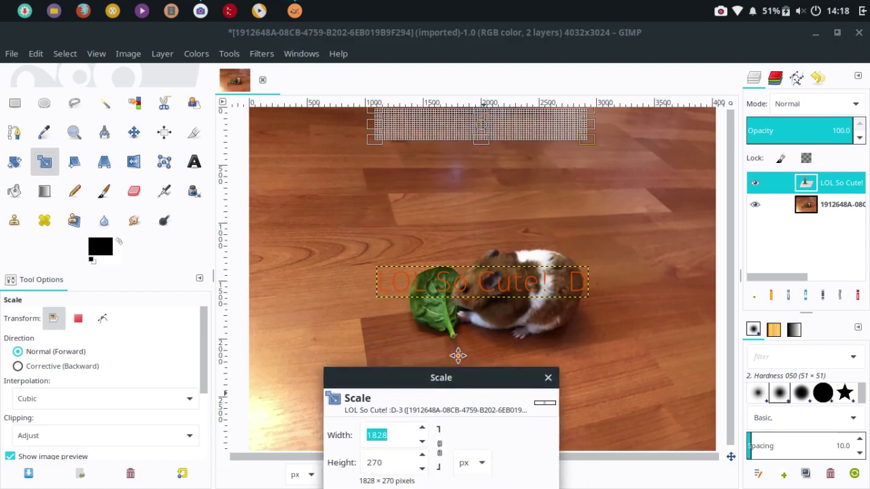
left_click(521, 415)
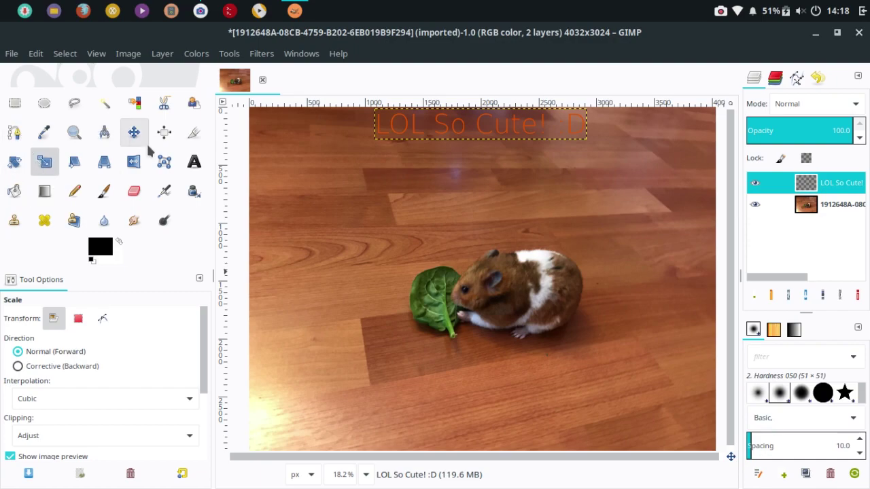
Re-centre the text horizontally on the image with the Align tool
left_click(170, 139)
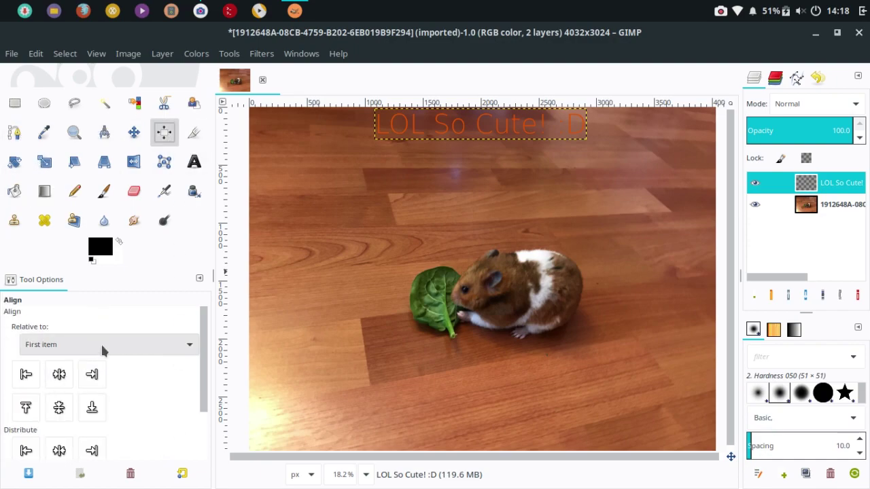
left_click(501, 134)
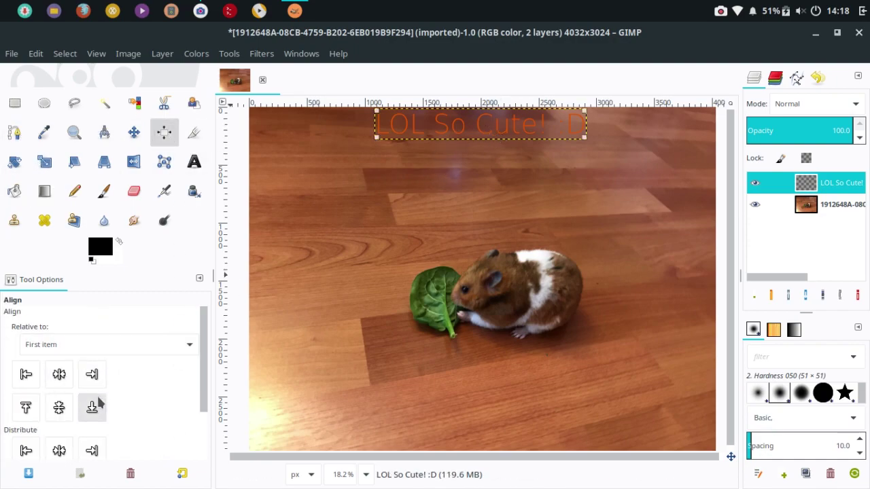
left_click(63, 378)
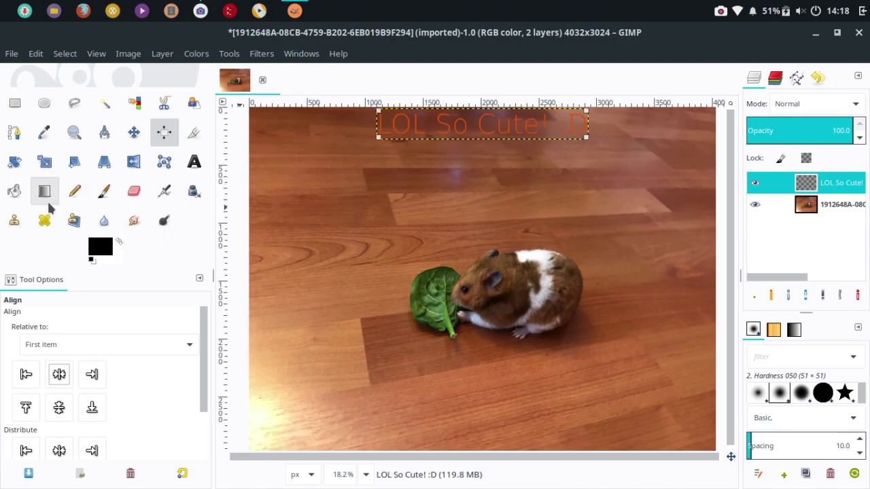
Move the caption back down over the hamster with the Scale tool
left_click(193, 161)
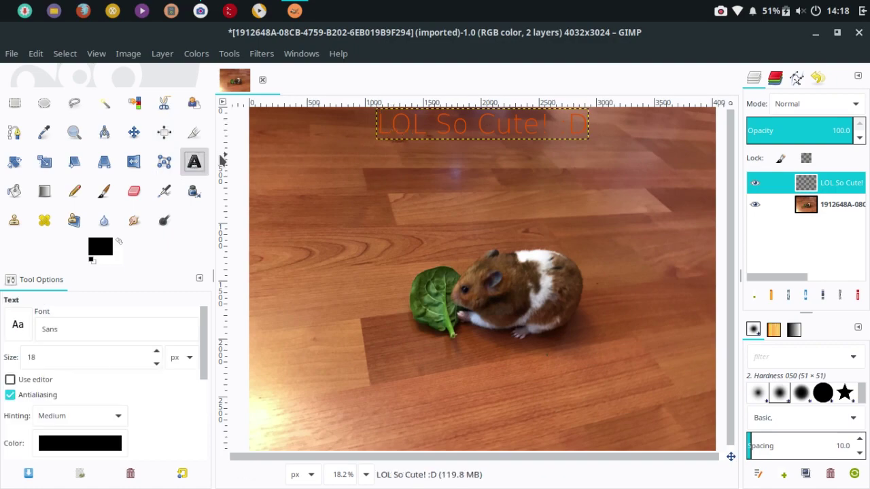
left_click(44, 161)
left_click(475, 124)
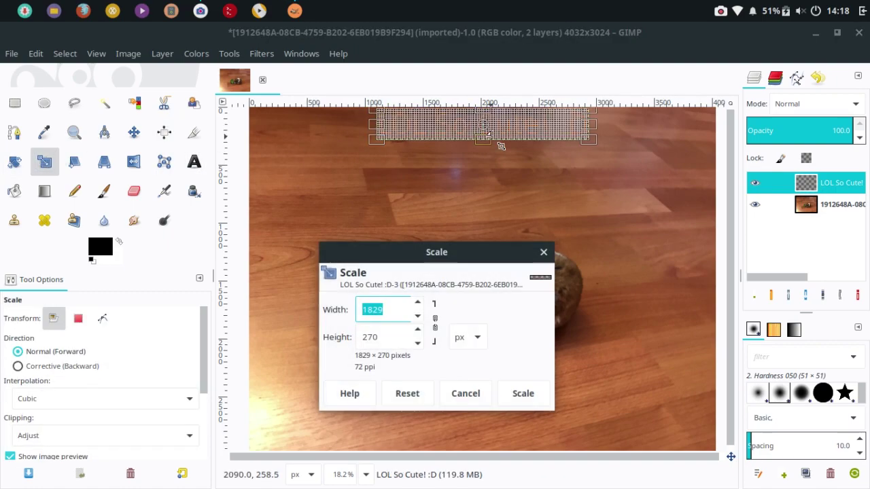
left_click_drag(493, 126, 615, 303)
left_click(524, 394)
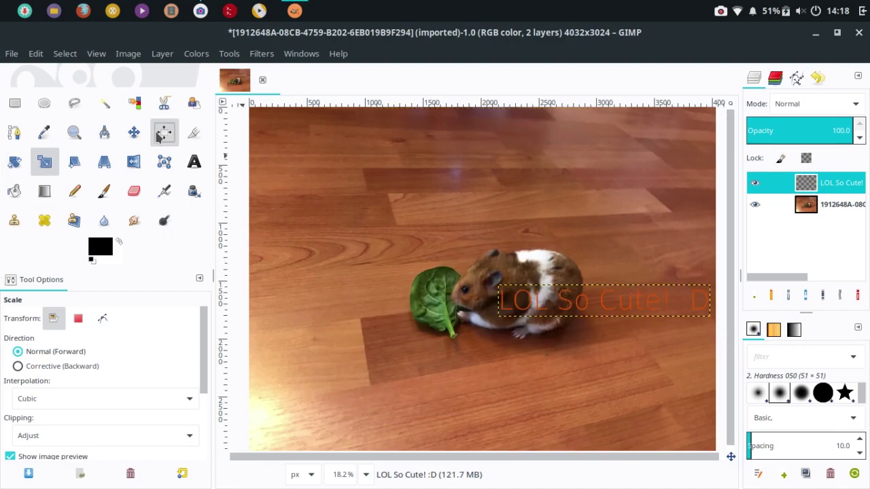
Align the text to the image's vertical middle with the Align tool
left_click(166, 133)
left_click(544, 302)
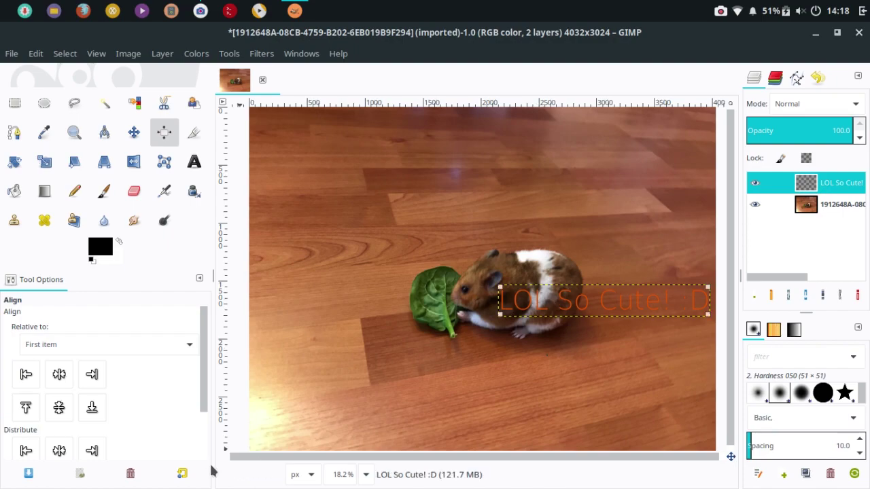
left_click(59, 408)
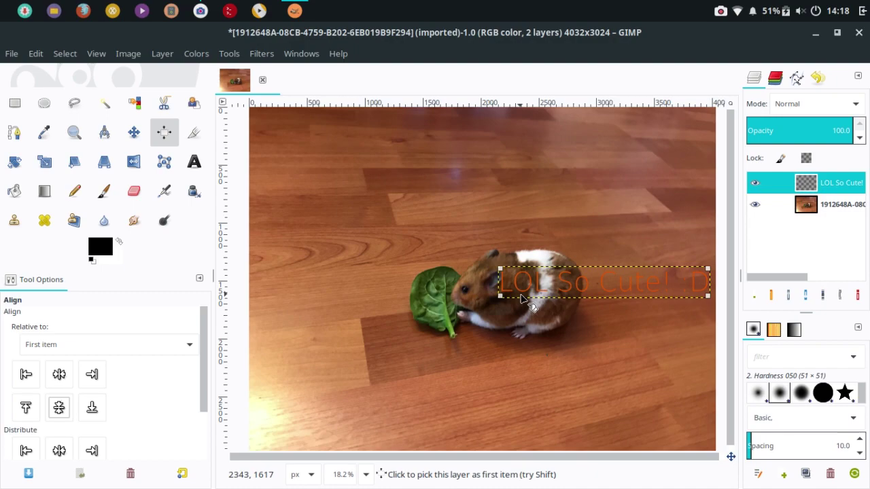
Switch between the photo and text layers, then drag the window down to un-maximise it
left_click(808, 212)
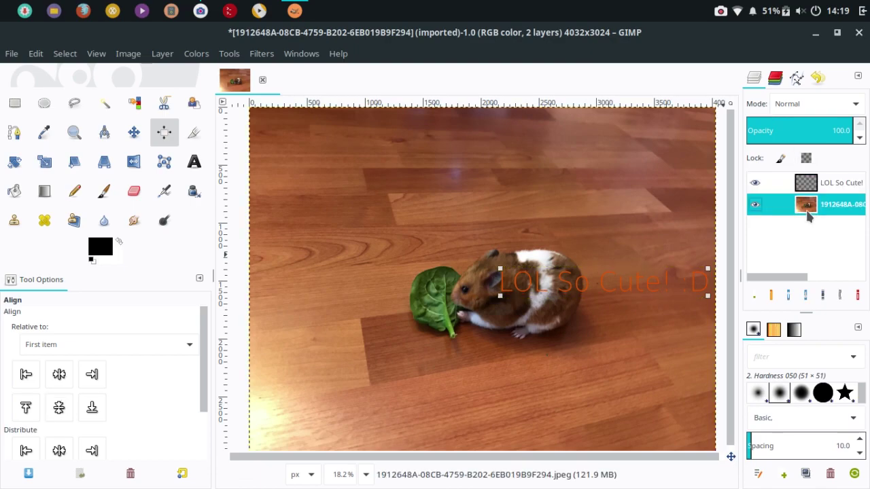
left_click(829, 182)
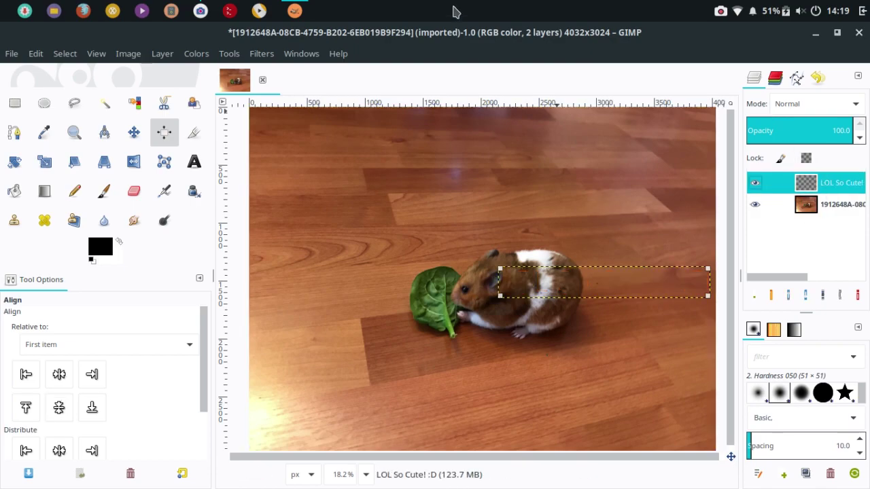
left_click_drag(398, 32, 361, 75)
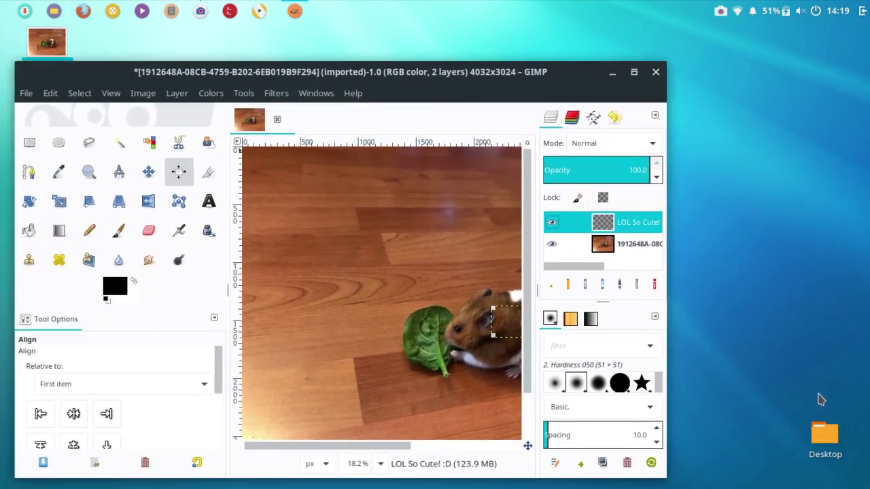
Drag images.duckduckgo.com from the Desktop folder into GIMP as a layer, then maximise GIMP
double_click(814, 441)
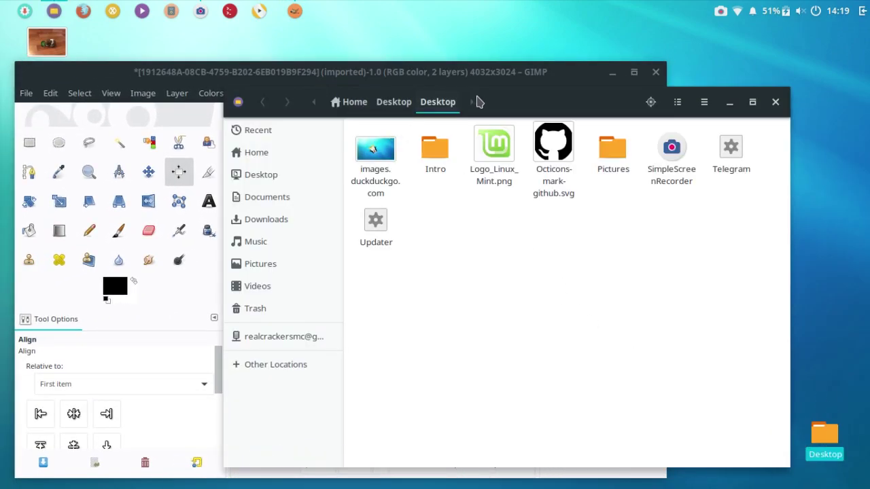
left_click_drag(479, 102, 730, 290)
left_click_drag(625, 340, 331, 257)
left_click_drag(748, 290, 427, 249)
left_click(639, 248)
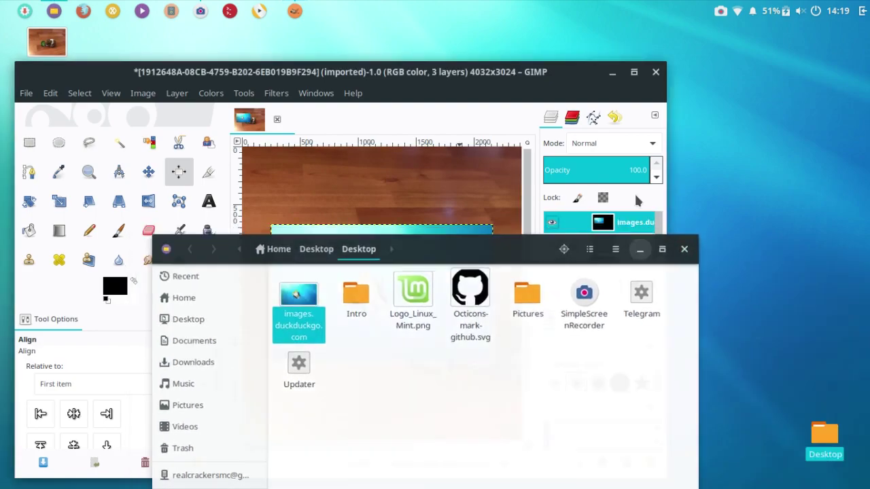
left_click(634, 71)
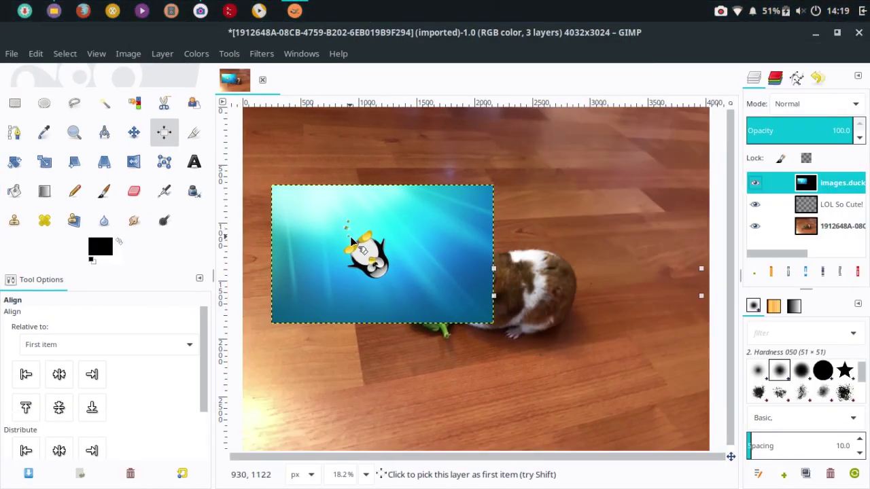
Scale the wallpaper layer to fill the 4032x3024 canvas and raise the hamster photo layer to the top
left_click(44, 161)
left_click(272, 208)
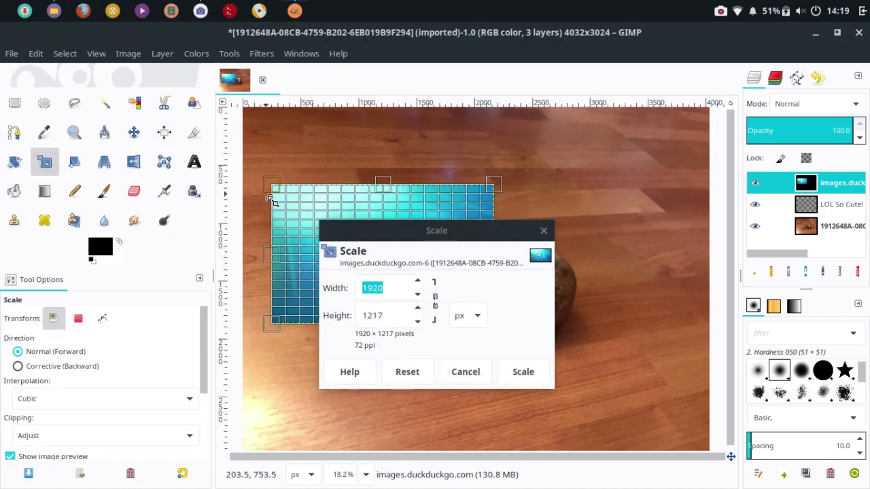
left_click_drag(273, 202, 235, 117)
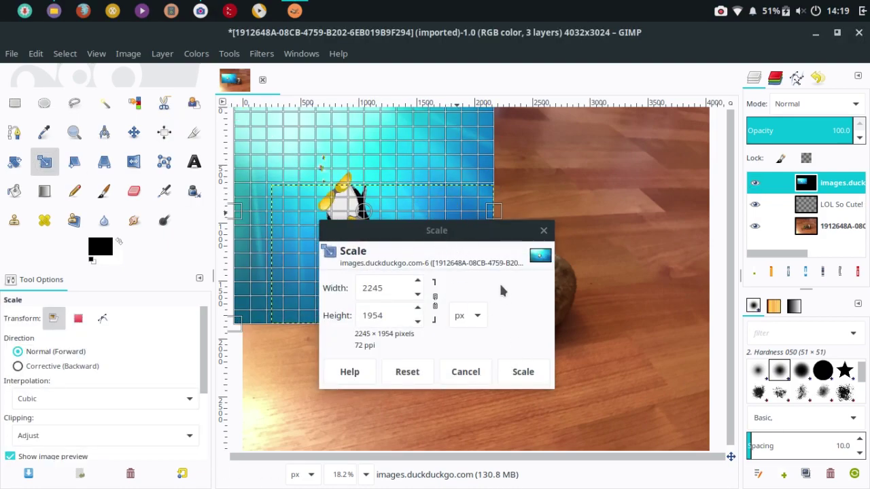
left_click_drag(450, 225, 83, 249)
left_click_drag(498, 322, 715, 476)
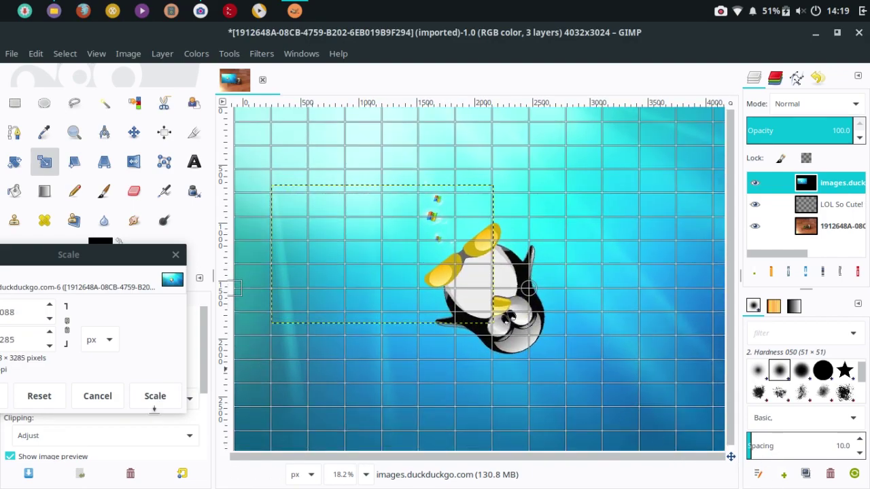
left_click(155, 396)
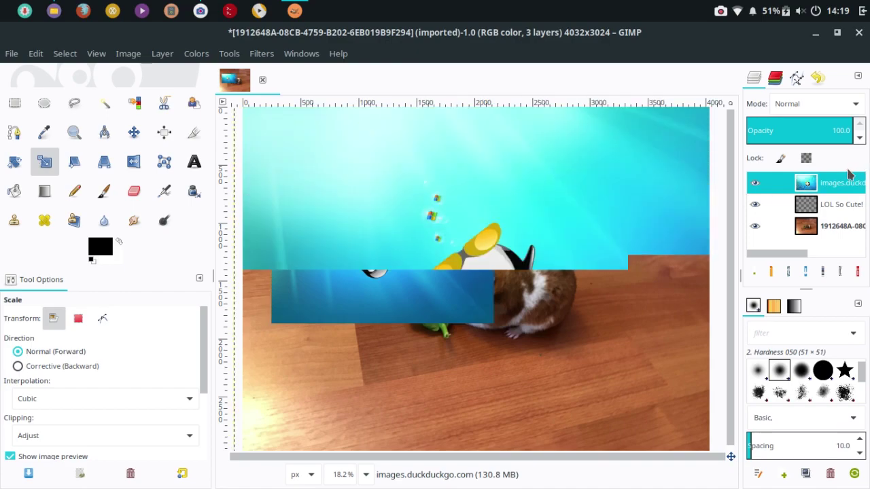
left_click_drag(834, 232, 823, 189)
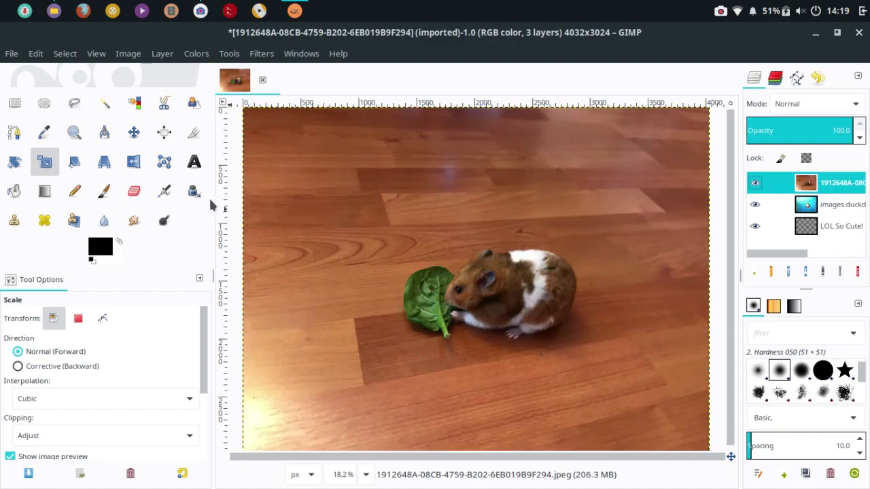
Scale the hamster photo down to 1674×1265 px and move it near the wallpaper's centre
left_click(679, 436)
left_click_drag(669, 427, 354, 209)
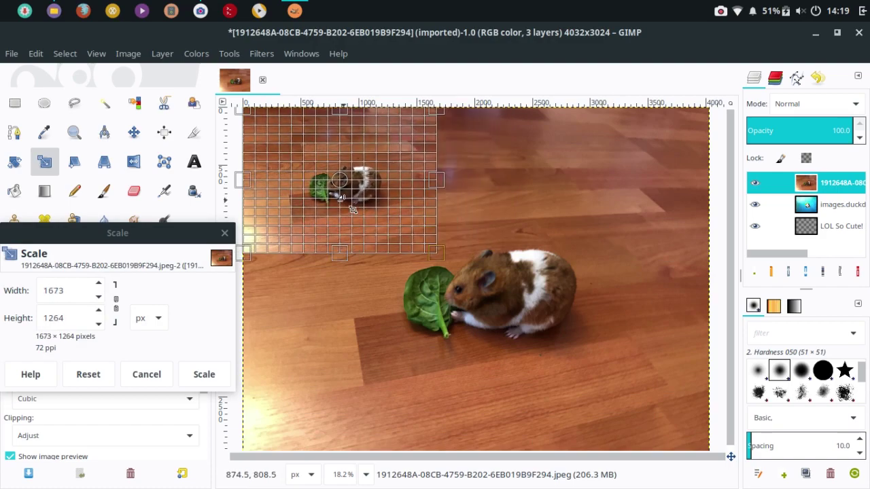
left_click(204, 374)
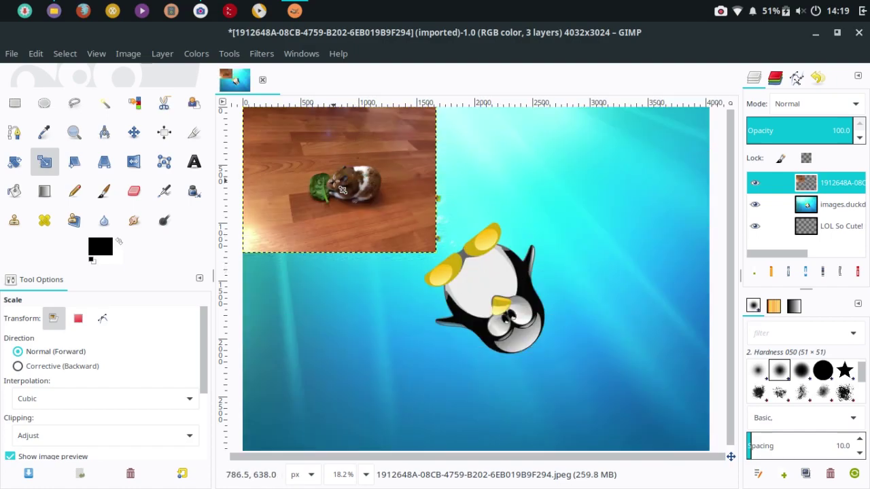
left_click(342, 185)
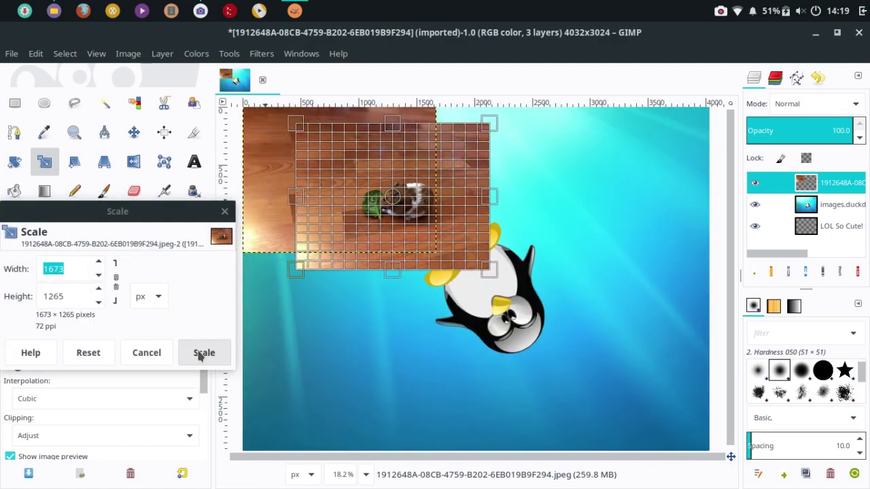
left_click(203, 352)
left_click(372, 179)
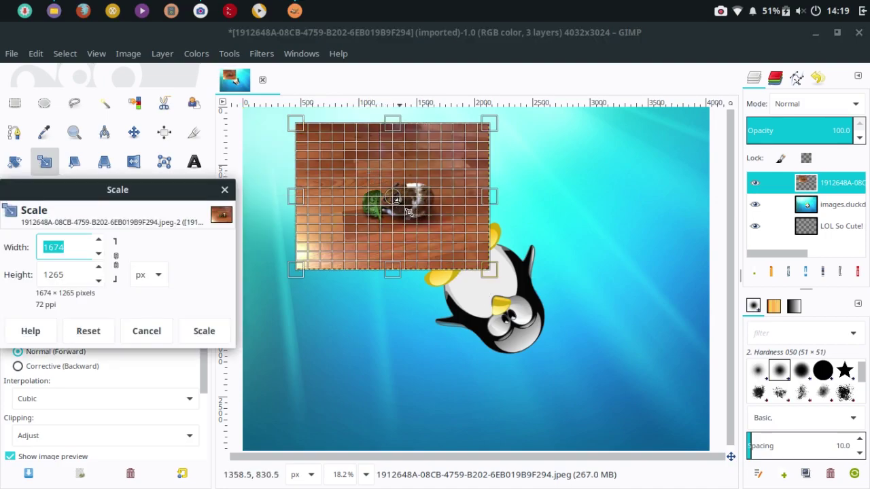
left_click_drag(407, 212, 490, 274)
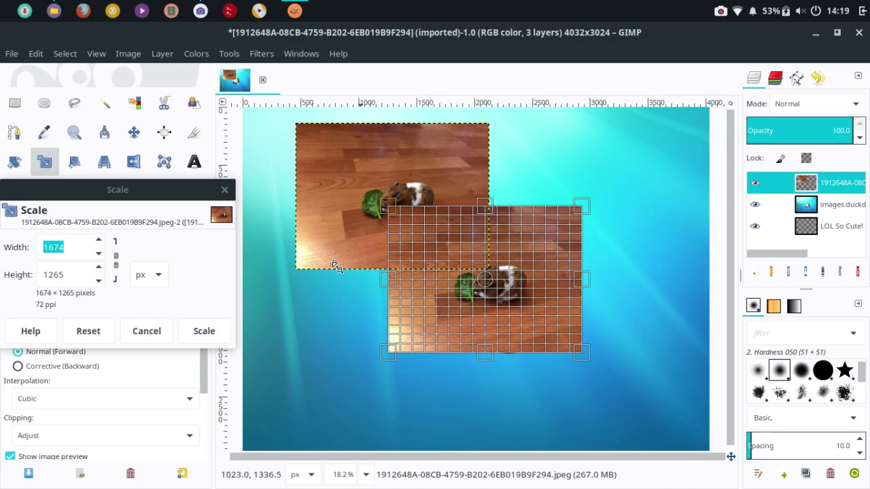
left_click(203, 331)
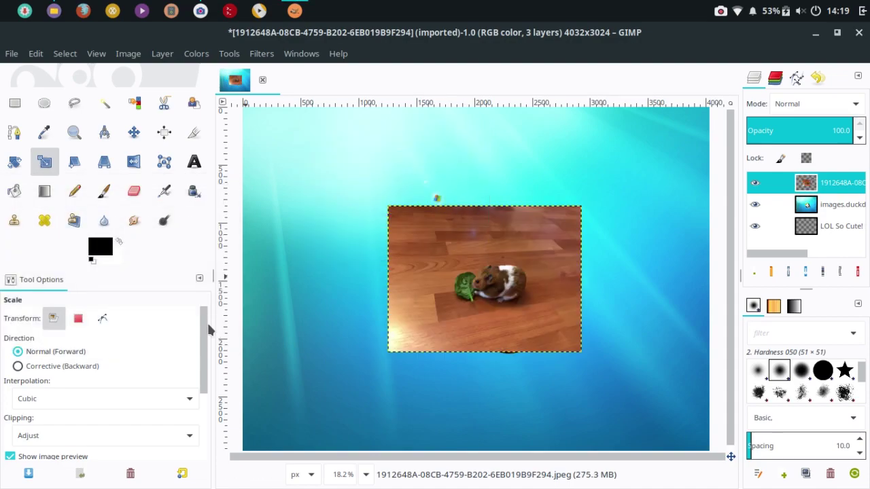
Align the hamster photo to the vertical middle and horizontal centre, then select the wallpaper layer
left_click(164, 132)
left_click(476, 299)
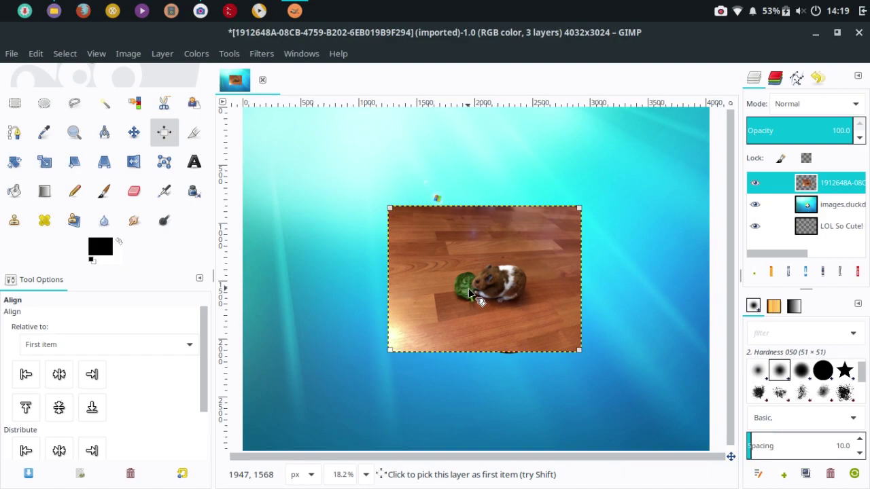
left_click(58, 408)
left_click(58, 379)
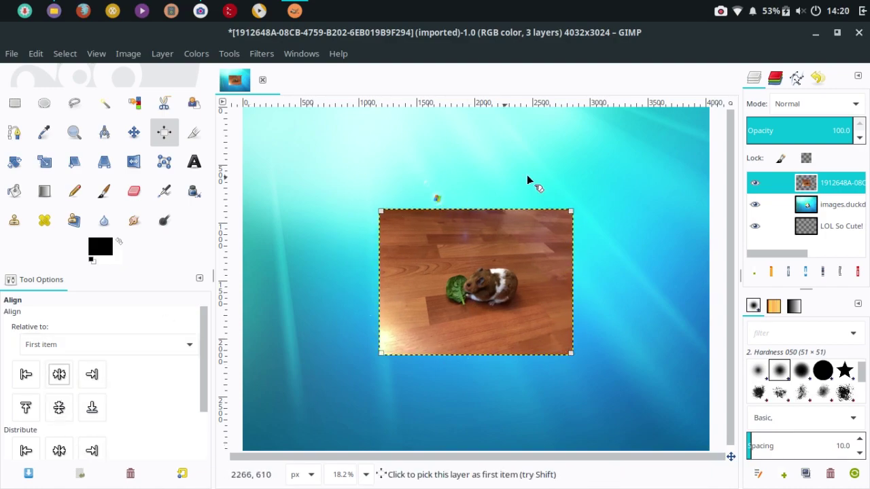
left_click(817, 201)
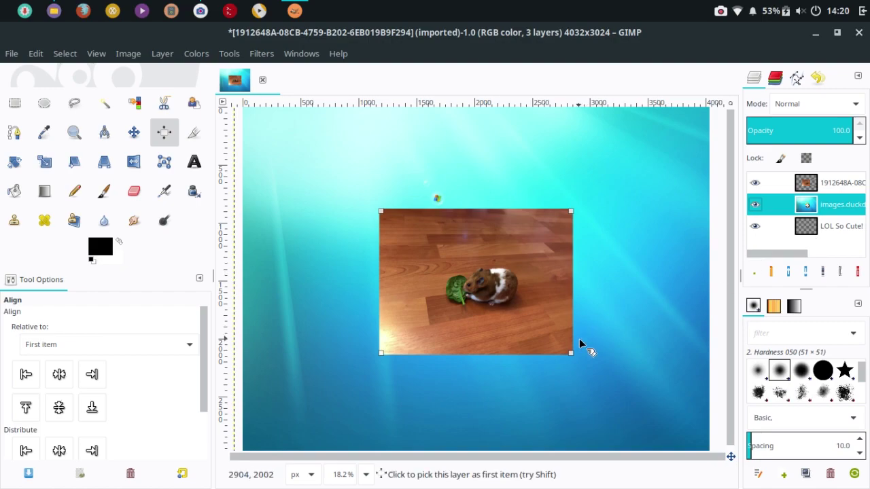
Add 'Hey There!' text at 134 px over the photo, raise its layer to the top, and select it
left_click(194, 163)
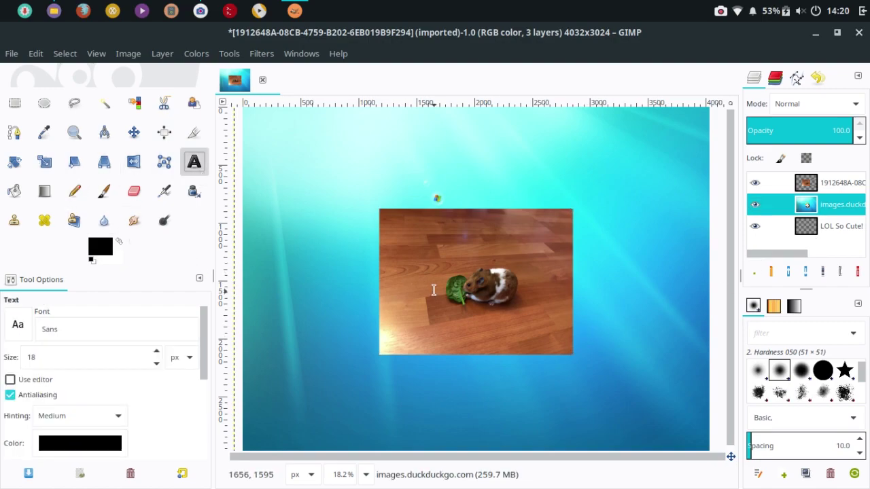
left_click(399, 272)
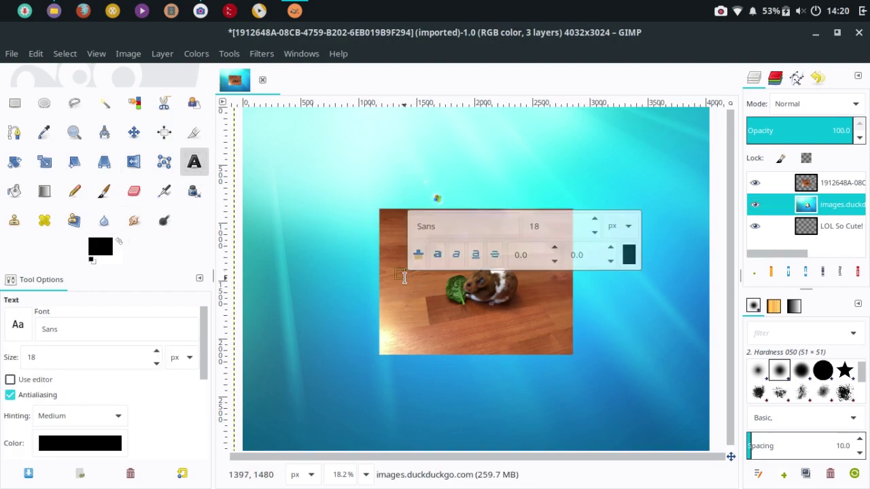
type("H")
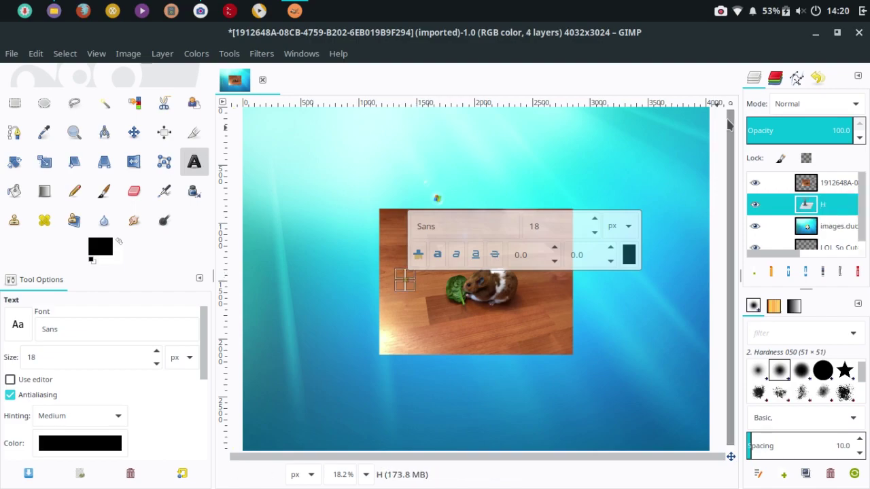
type("ey There!")
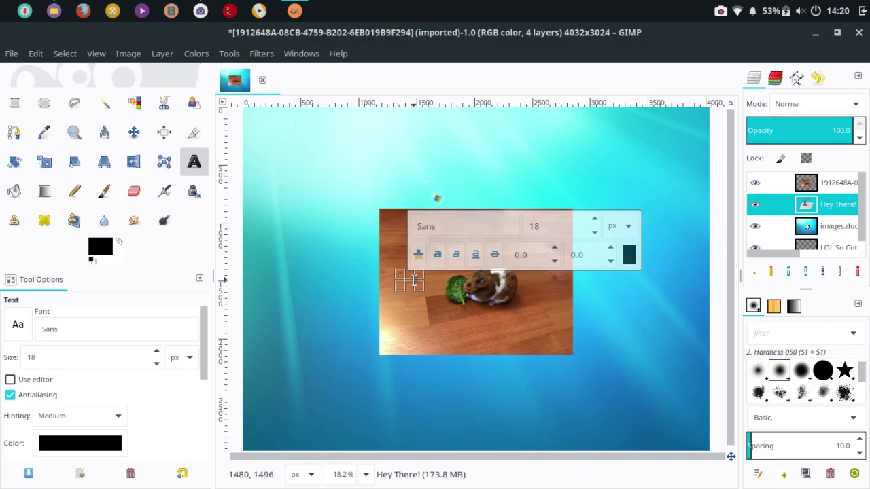
left_click(594, 219)
left_click(477, 295)
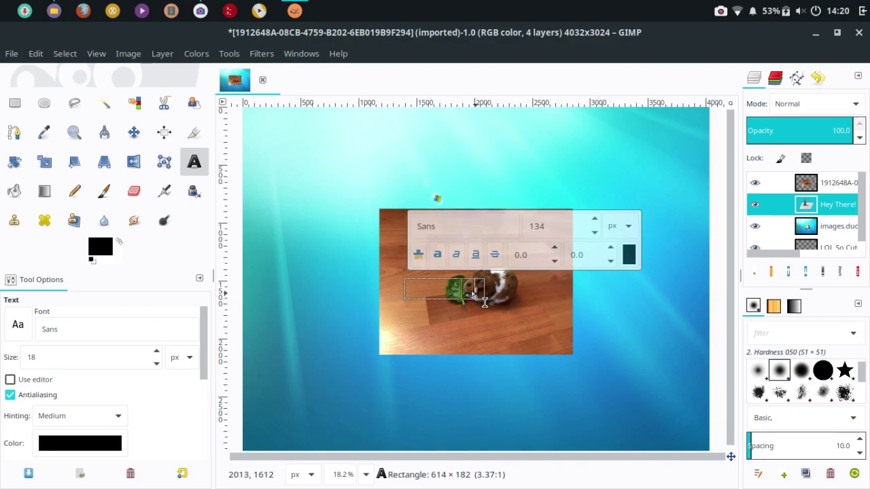
left_click_drag(825, 204, 819, 181)
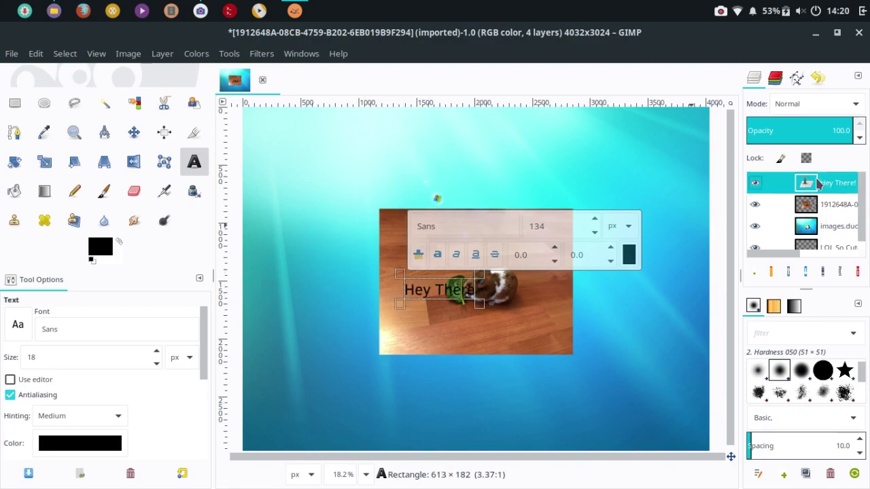
left_click_drag(479, 291, 348, 282)
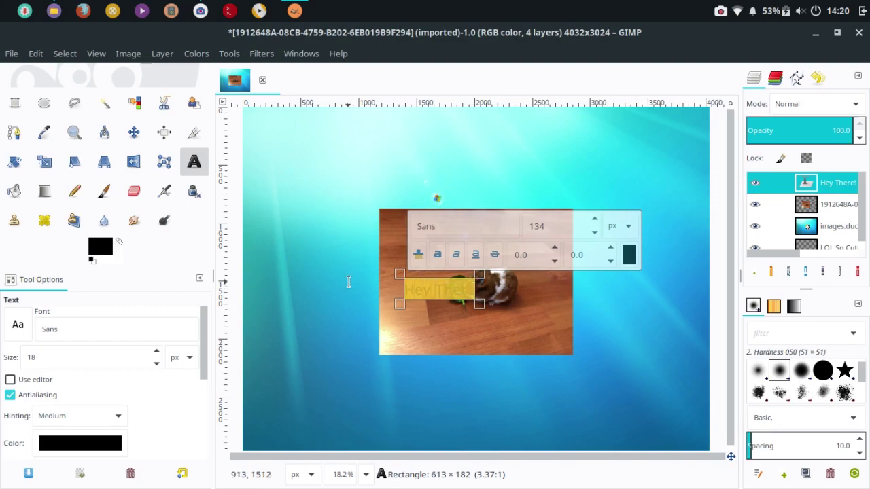
Color the 'Hey There!' text bright green 30ff00
left_click(628, 255)
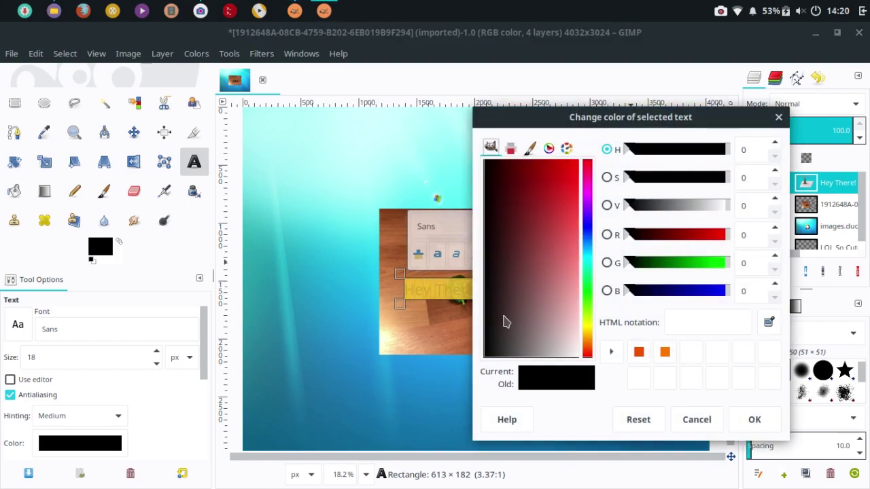
left_click(588, 297)
left_click_drag(532, 286, 707, 15)
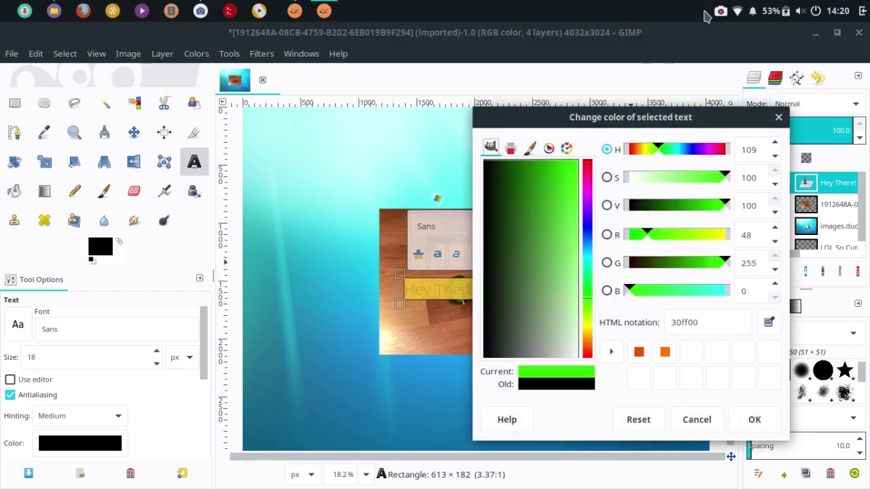
left_click(755, 417)
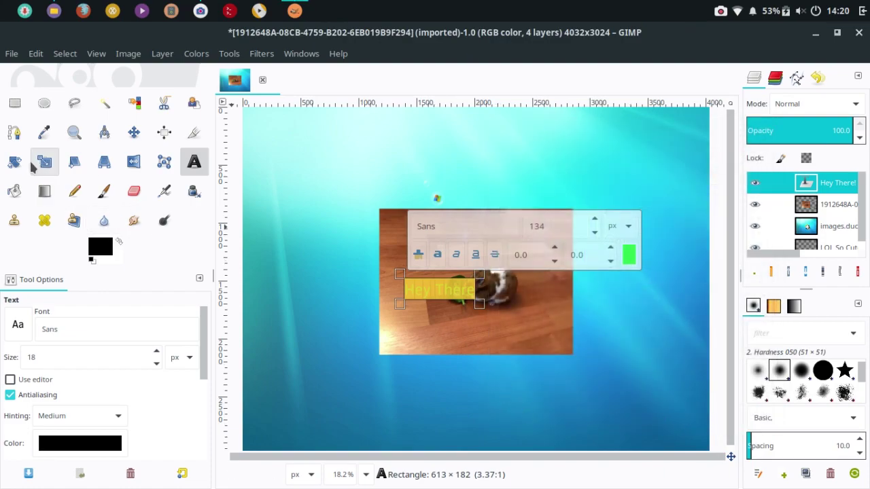
Center the text horizontally and vertically on the image, then select the duckduckgo background layer
left_click(164, 131)
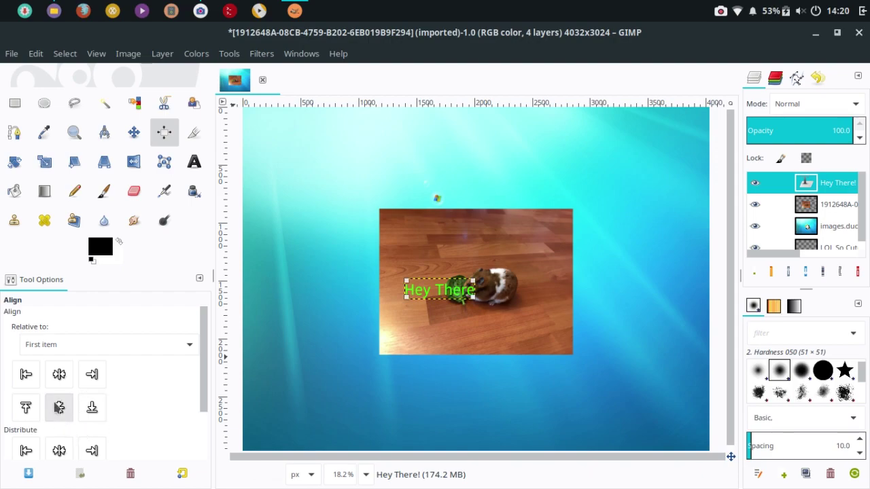
left_click(59, 374)
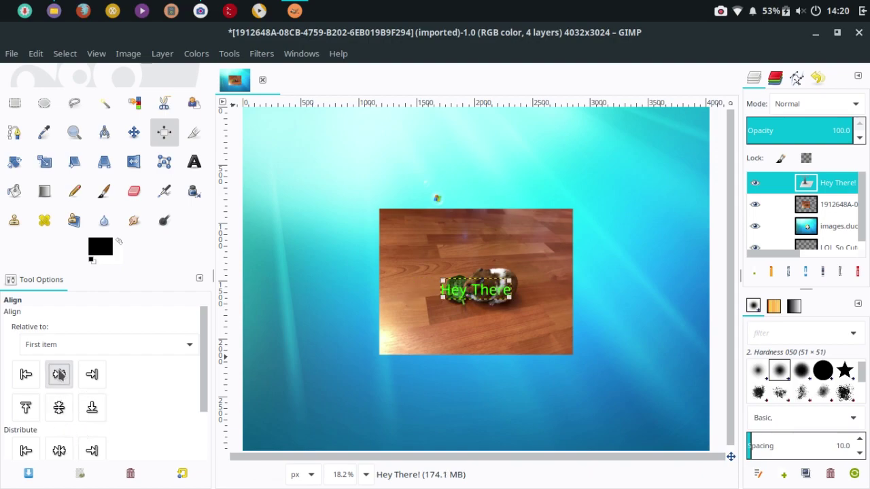
left_click(59, 407)
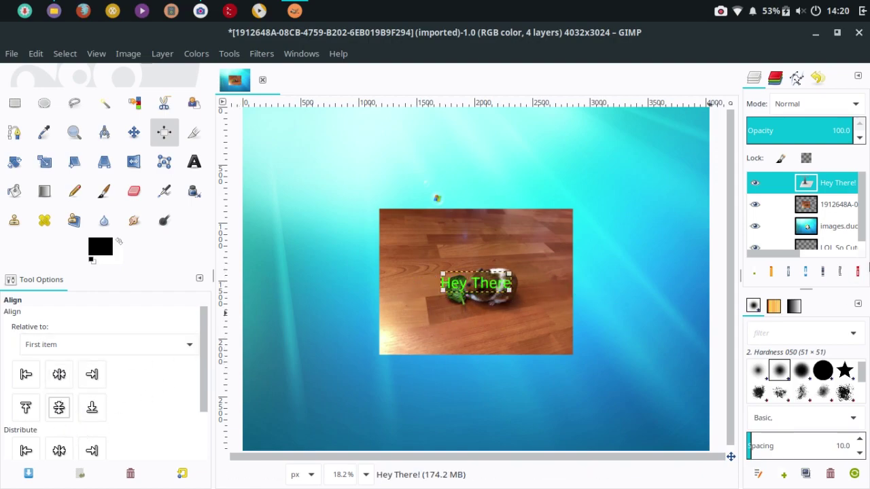
left_click(836, 230)
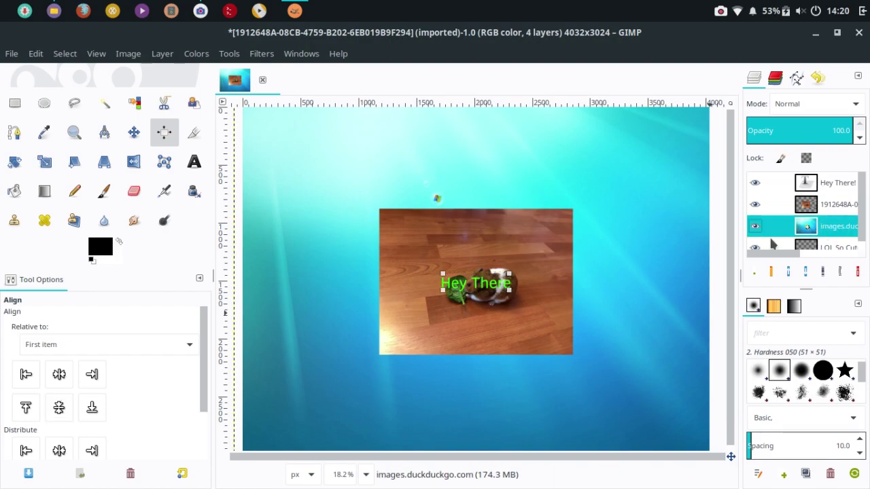
Export the image to the Desktop as 1912648A-08CB-4759-B202-6EB019B9F2694.jpeg at quality 92
left_click(11, 57)
left_click(79, 300)
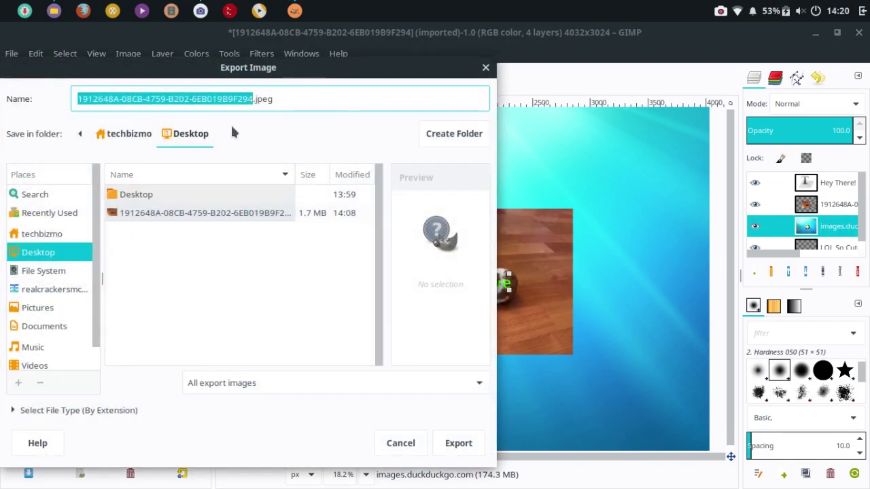
left_click(458, 443)
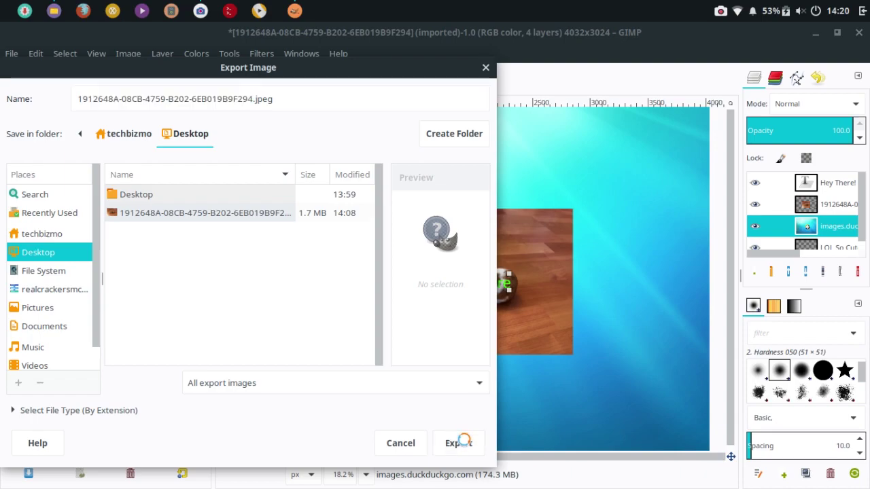
left_click(372, 326)
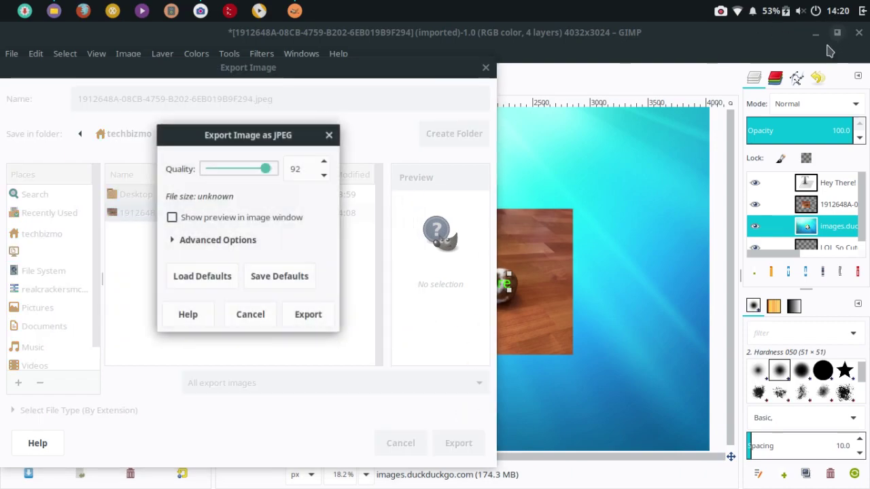
left_click(240, 310)
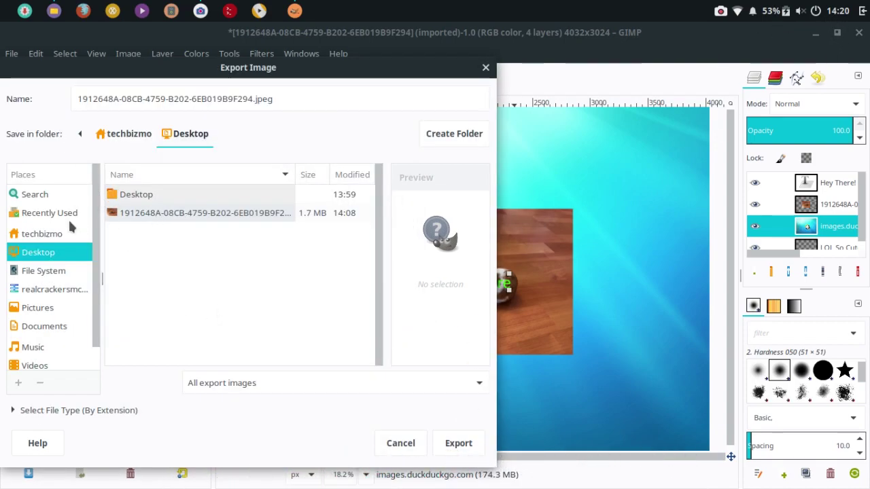
left_click(255, 99)
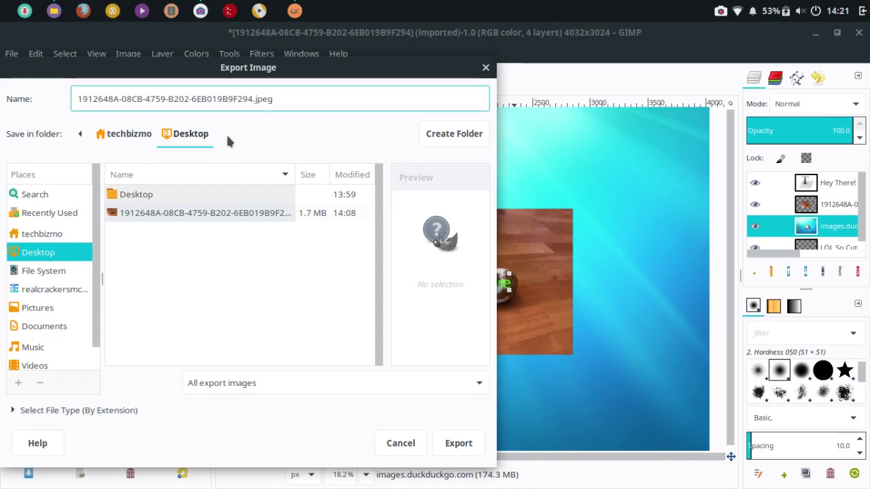
type("6")
left_click(453, 445)
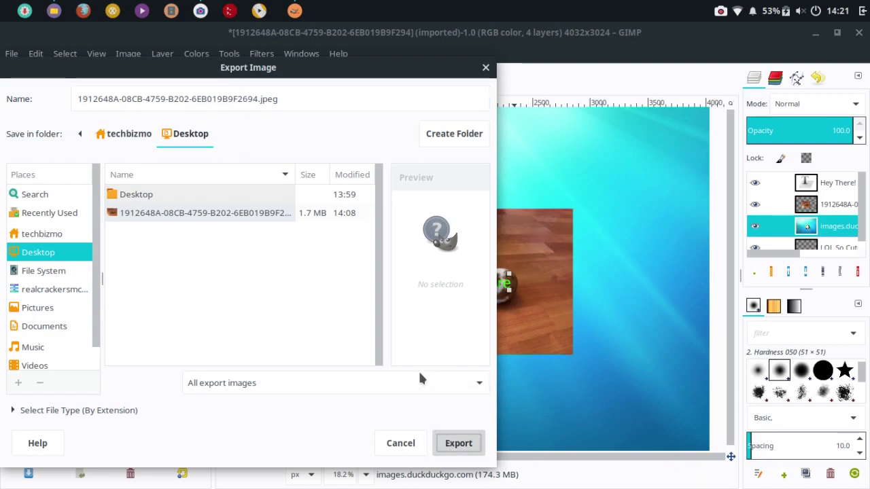
left_click(305, 318)
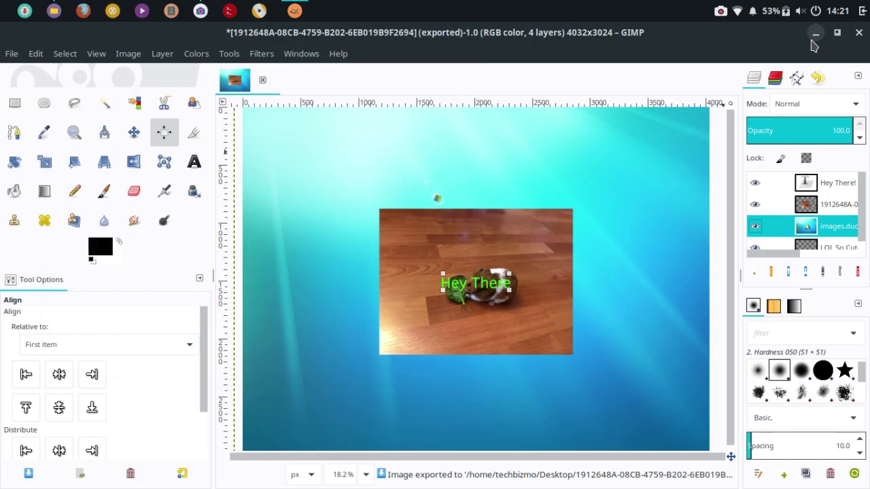
Select the new JPEG on the desktop, close GIMP's second open image, and minimize GIMP
left_click(815, 33)
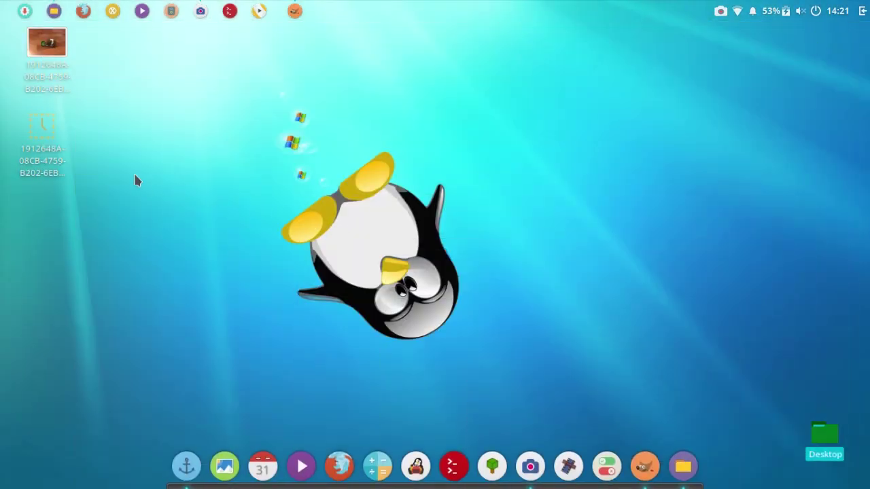
left_click(32, 126)
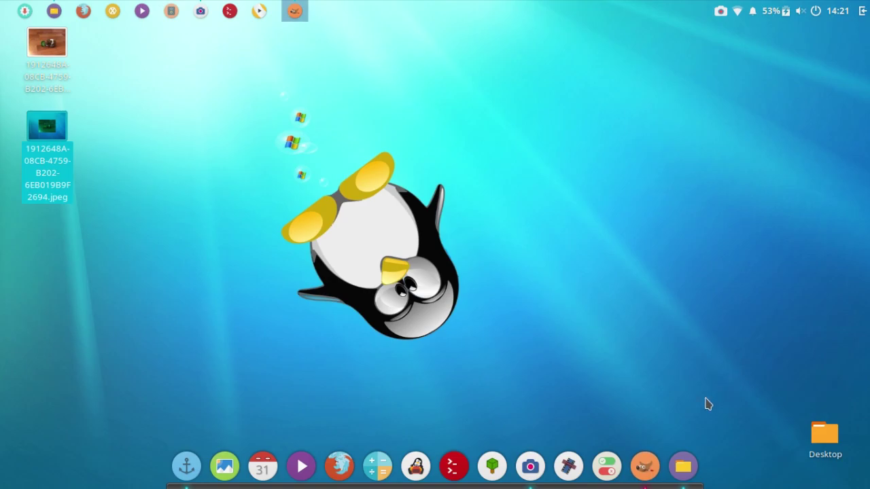
left_click(644, 466)
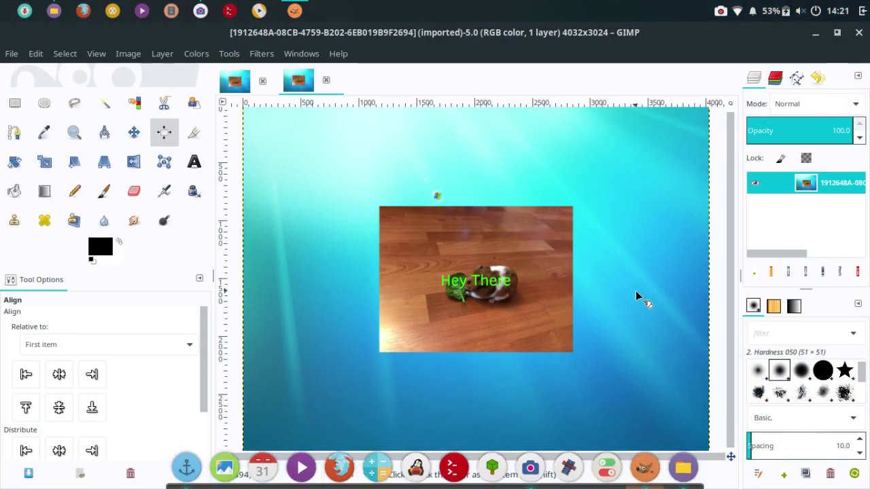
left_click(327, 81)
left_click(813, 34)
Open the exported JPEG in Image Viewer through Open With Other Application
right_click(54, 145)
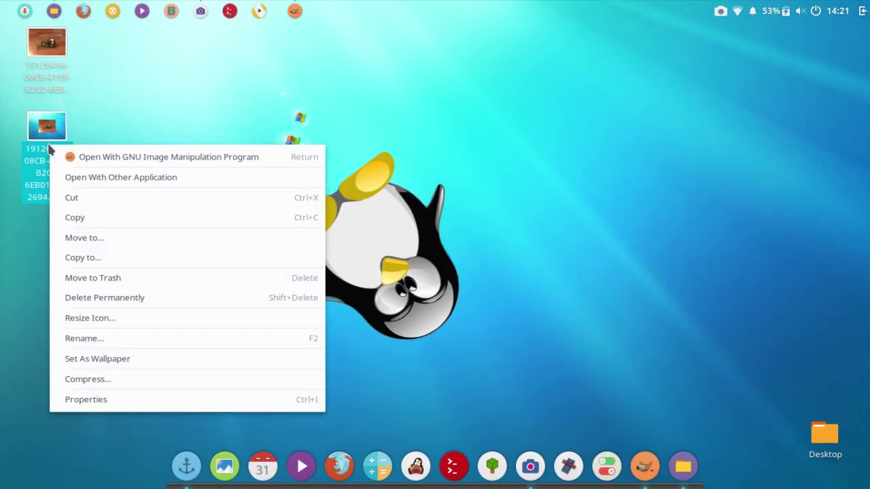
left_click(106, 178)
left_click(379, 200)
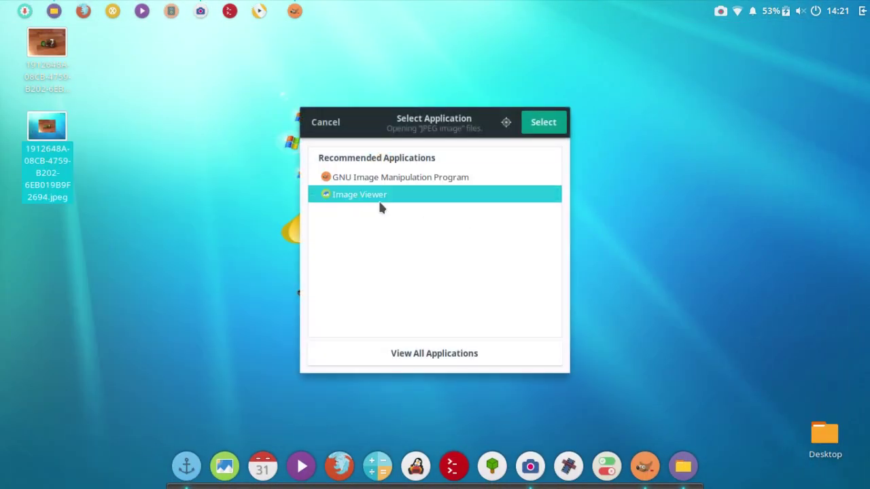
left_click(547, 122)
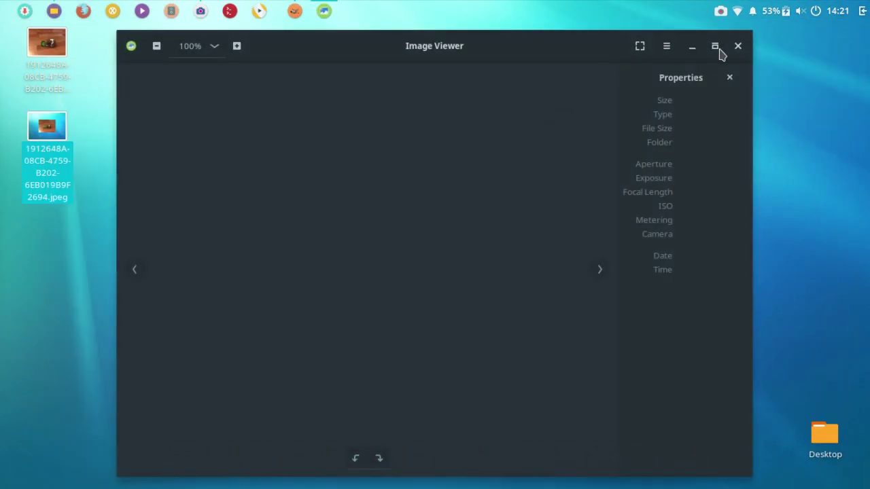
Maximize Image Viewer to inspect the 4032 × 3024 composite, then close it
left_click(718, 49)
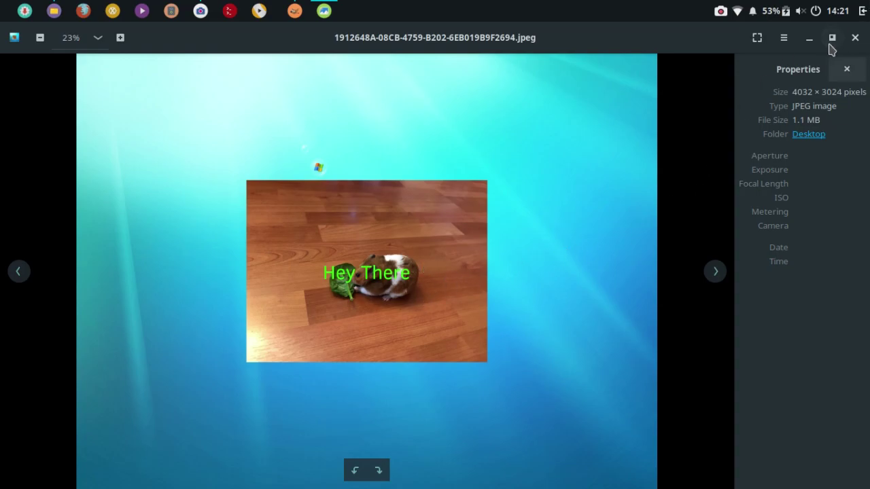
left_click(856, 37)
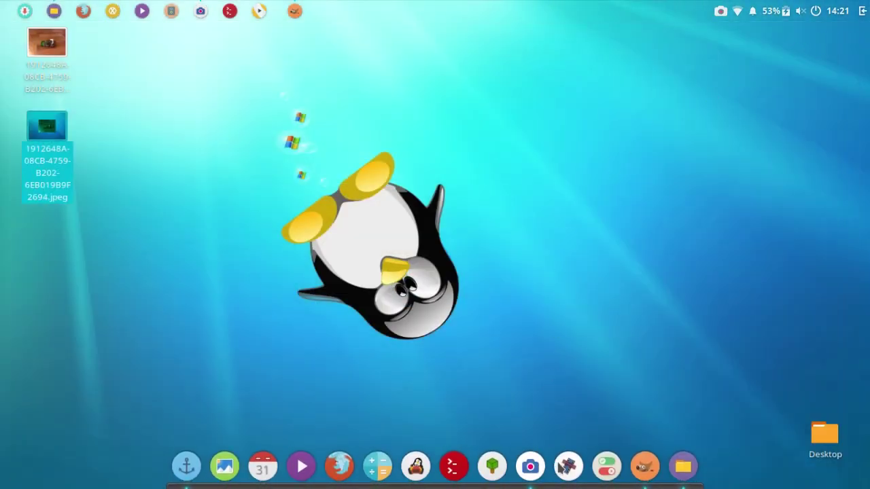
Quit GIMP, discarding the unsaved changes to the layered image
left_click(859, 32)
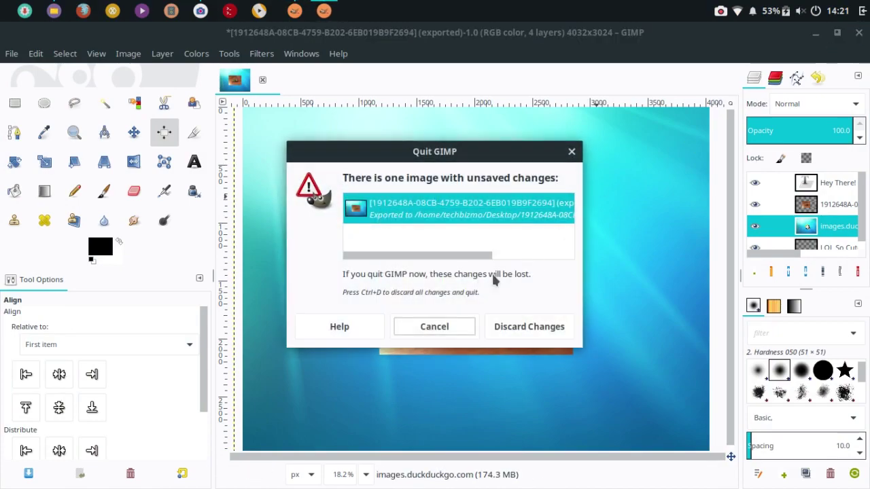
left_click(495, 324)
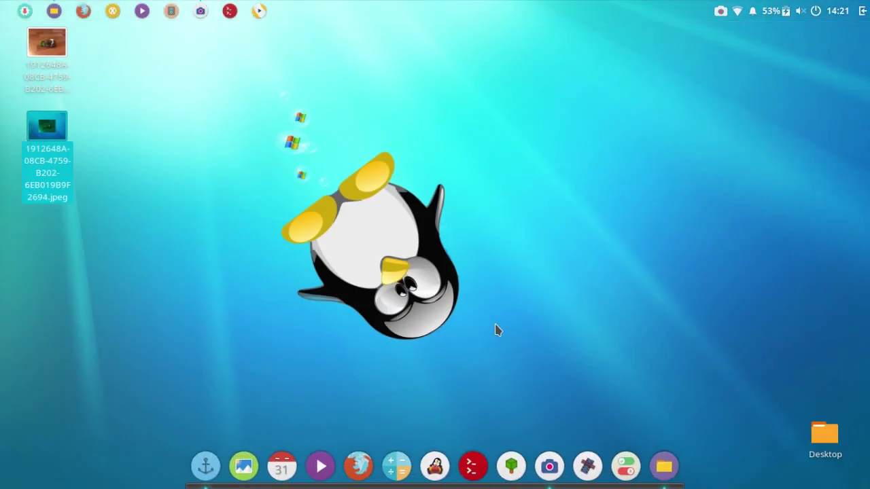